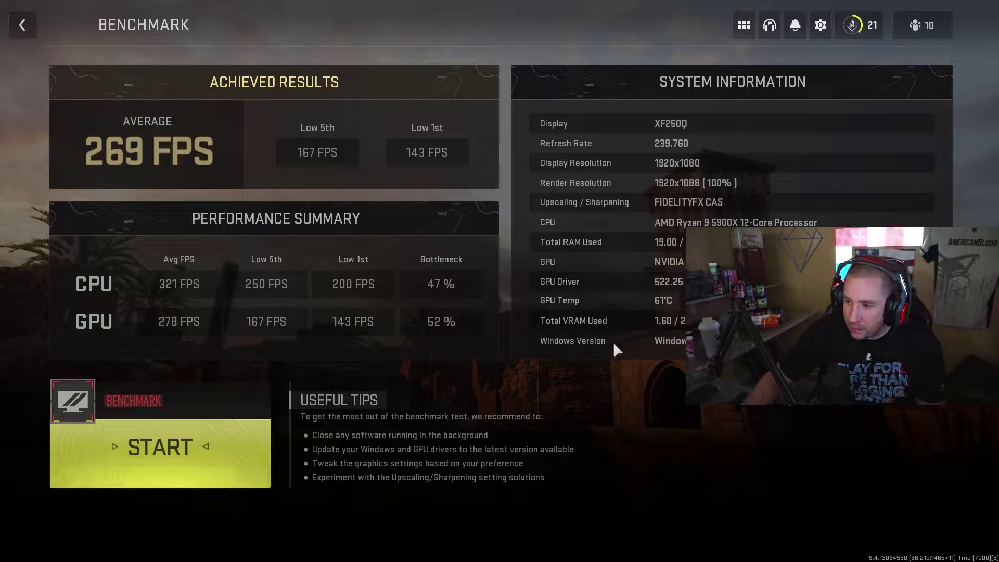
Leave the benchmark results and open the display section of the graphics settings
{"action": "key", "text": "Escape"}
{"action": "key", "text": "e"}
{"action": "key", "text": "e"}
{"action": "key", "text": "Down"}
{"action": "key", "text": "Down"}
{"action": "key", "text": "Return"}
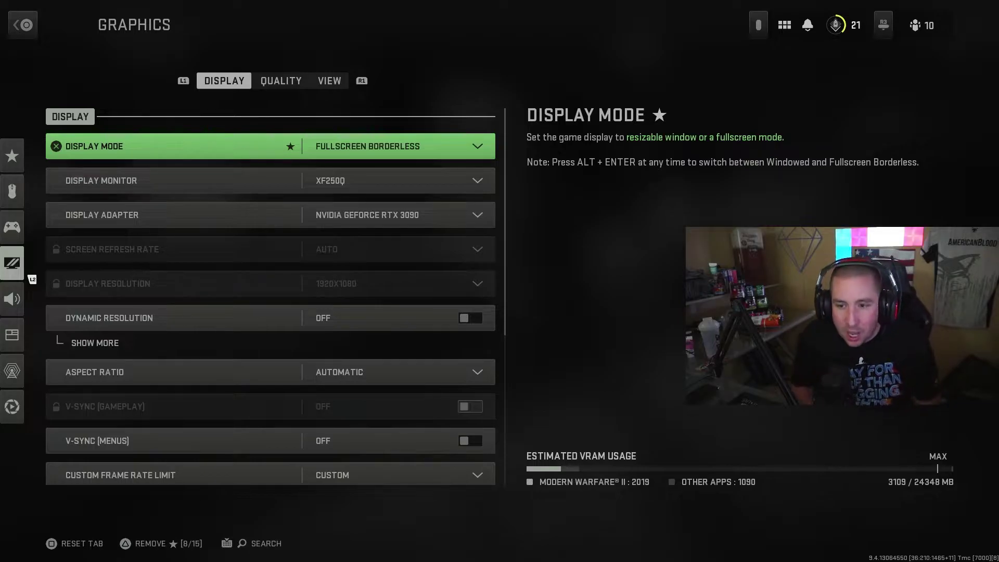
Examine the available display mode options, including Fullscreen Exclusive, and close the list without choosing another mode
{"action": "key", "text": "Return"}
{"action": "key", "text": "Up"}
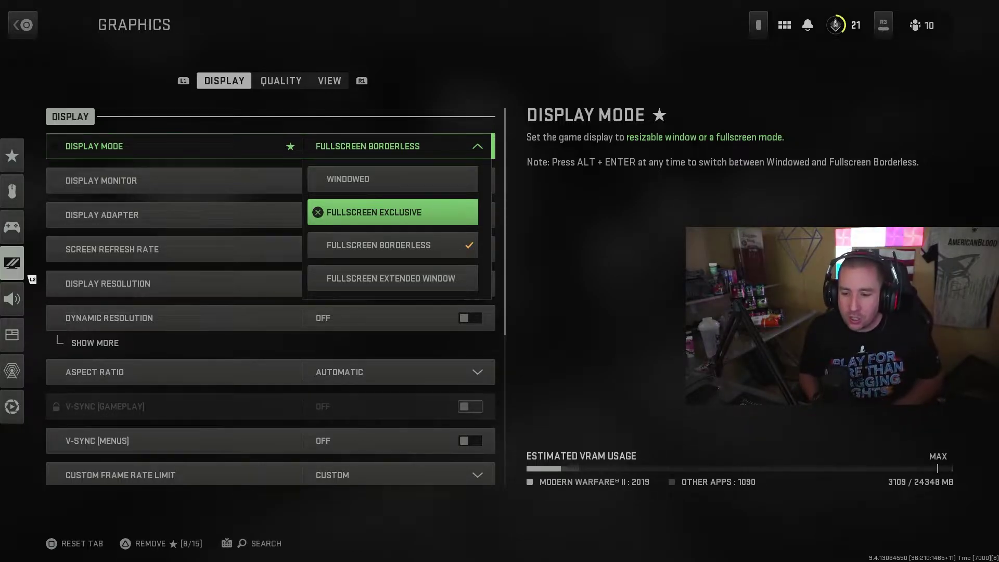
{"action": "key", "text": "Escape"}
{"action": "key", "text": "Down"}
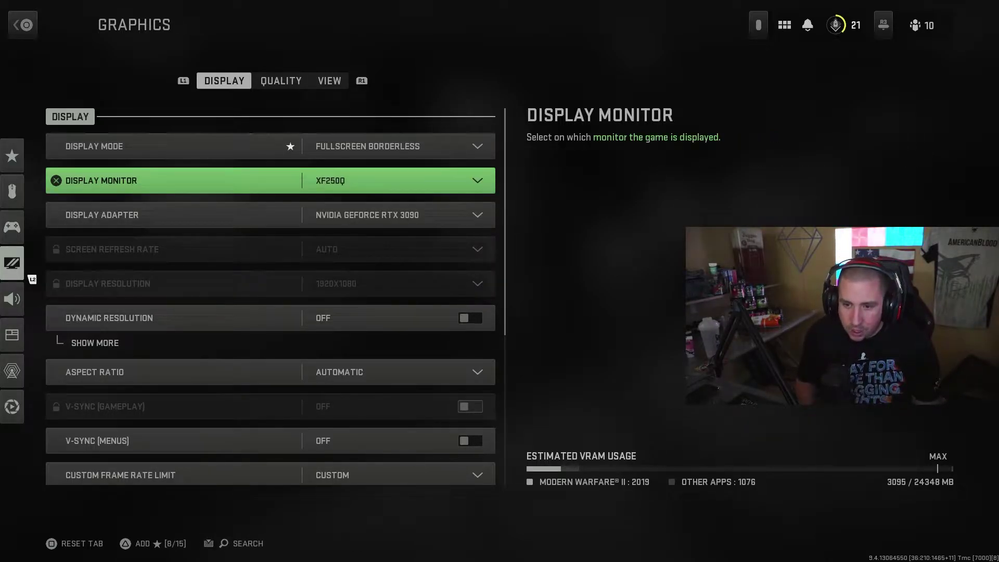
Review the display settings from the display adapter through V-Sync to the custom frame rate limit
{"action": "key", "text": "Down"}
{"action": "key", "text": "Up"}
{"action": "key", "text": "Down"}
{"action": "key", "text": "Down"}
{"action": "key", "text": "Down"}
{"action": "key", "text": "Down"}
{"action": "key", "text": "Down"}
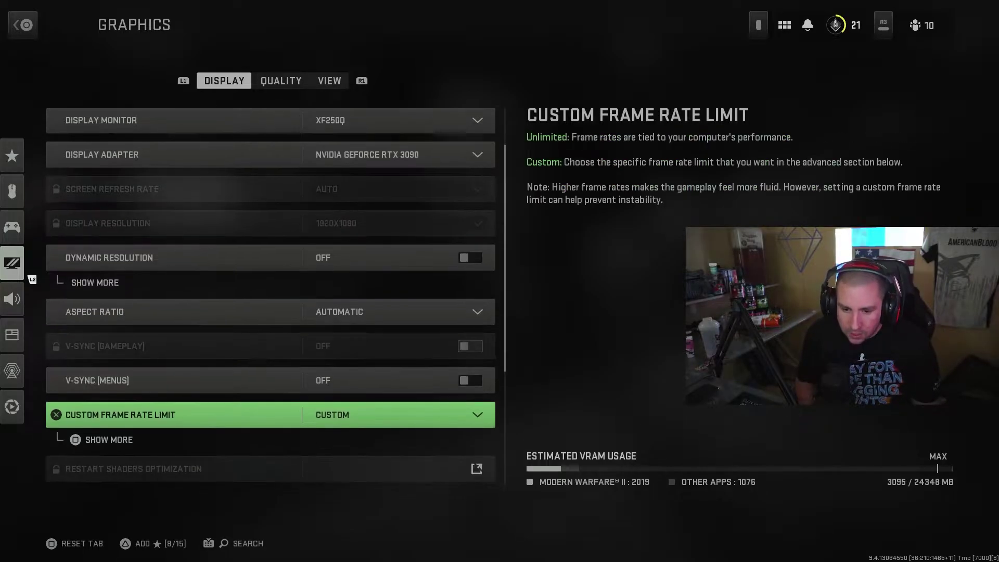
{"action": "key", "text": "Up"}
{"action": "key", "text": "Down"}
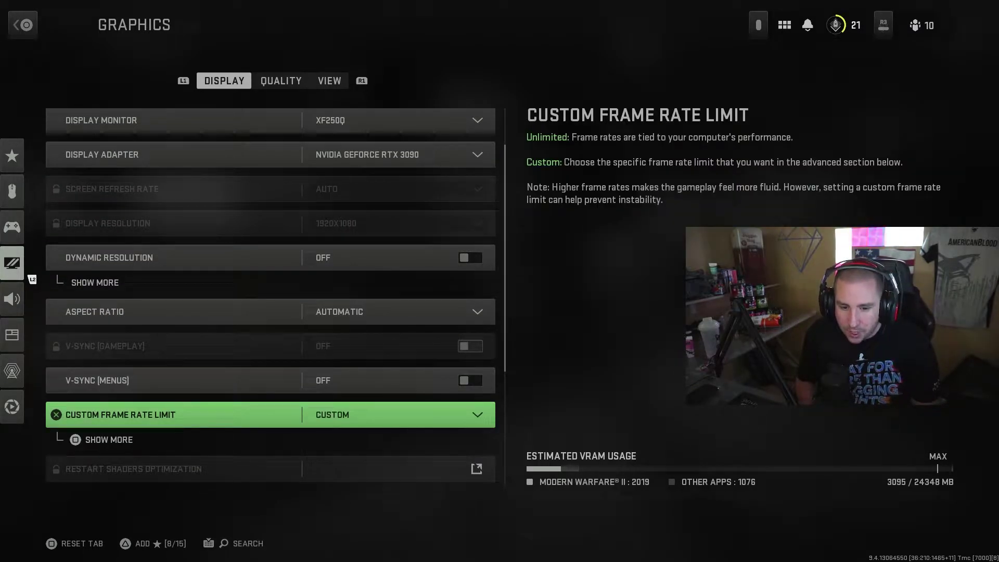
Expand the custom frame rate limit details and examine the gameplay, menu and out-of-focus limits
{"action": "key", "text": "space"}
{"action": "key", "text": "Down"}
{"action": "key", "text": "Down"}
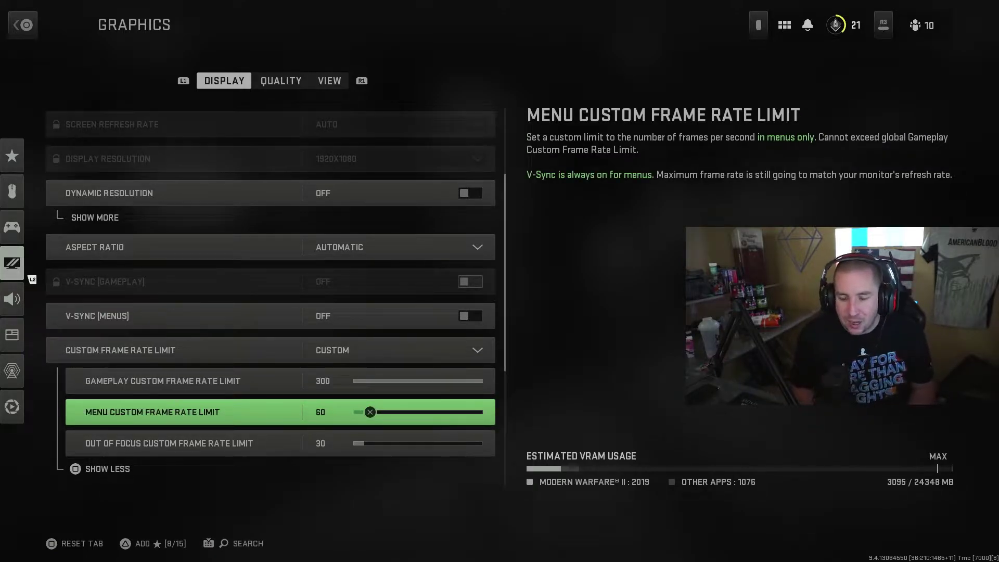
{"action": "key", "text": "Down"}
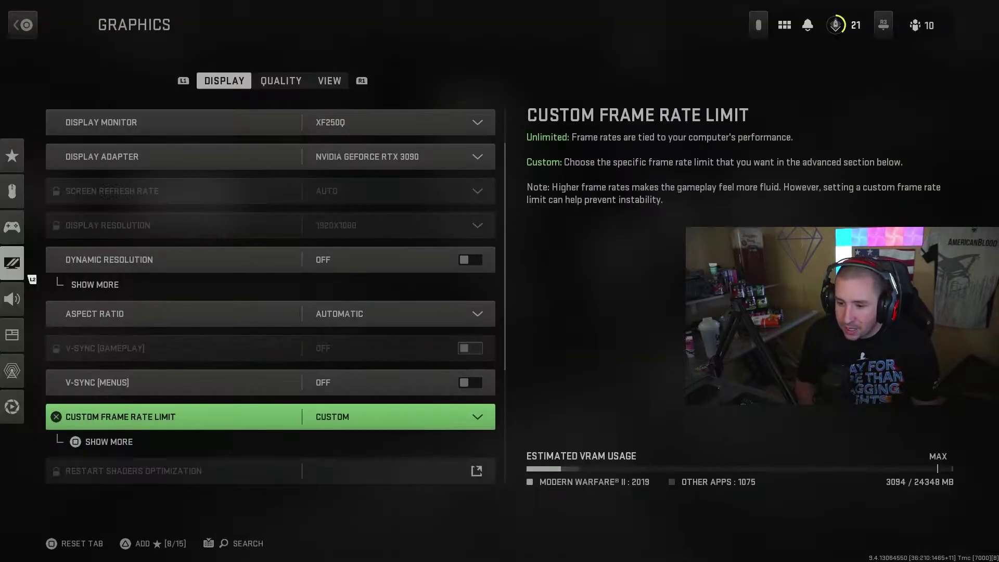
Review the remaining display settings from shader optimization through brightness to Focused Mode
{"action": "key", "text": "Down"}
{"action": "key", "text": "Down"}
{"action": "key", "text": "Down"}
{"action": "key", "text": "Down"}
{"action": "key", "text": "Down"}
{"action": "key", "text": "Down"}
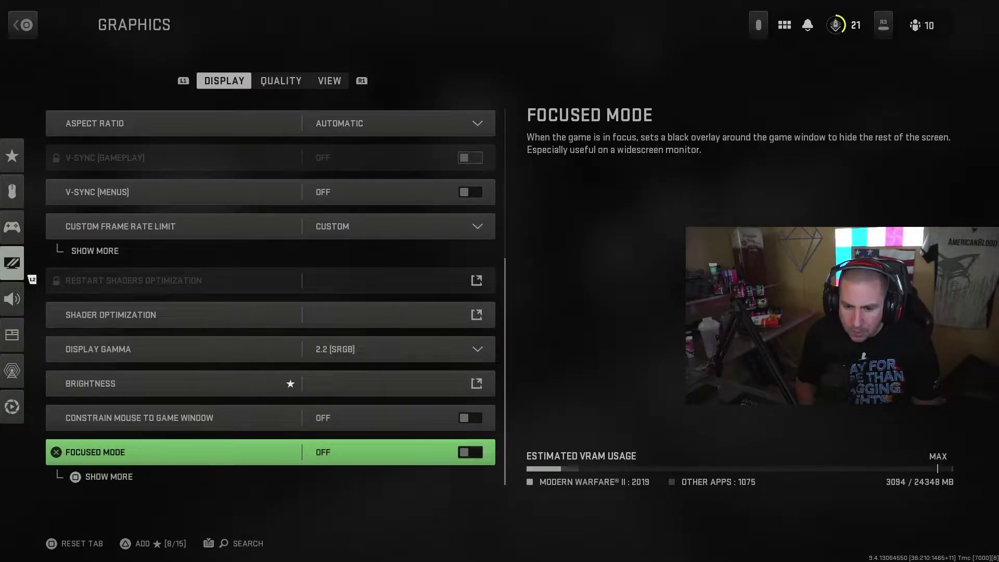
Switch to the graphics quality settings and examine the quality presets and render resolution
{"action": "key", "text": "Up"}
{"action": "key", "text": "Up"}
{"action": "key", "text": "Up"}
{"action": "key", "text": "Up"}
{"action": "key", "text": "Up"}
{"action": "key", "text": "Up"}
{"action": "key", "text": "Up"}
{"action": "key", "text": "e"}
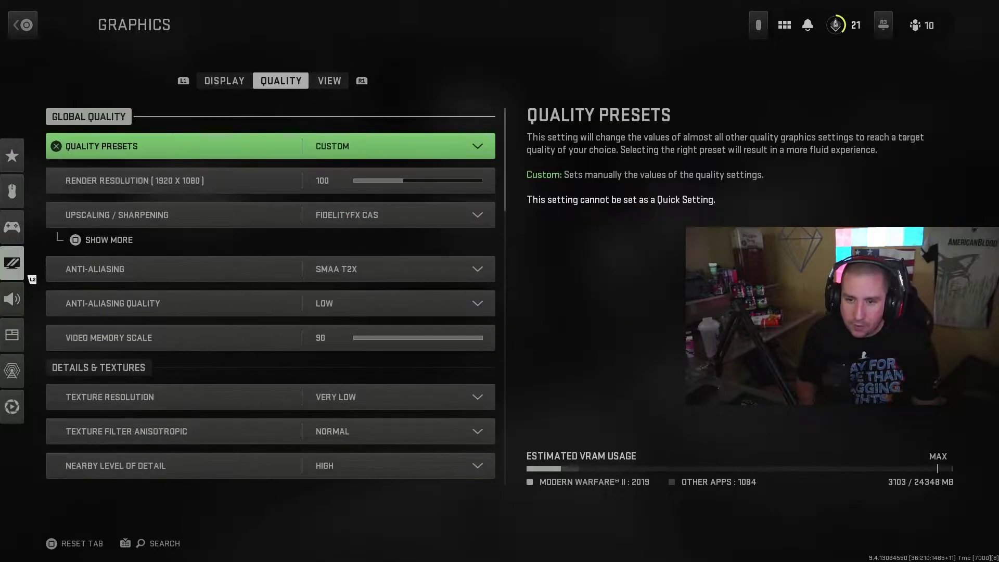
{"action": "key", "text": "Down"}
{"action": "key", "text": "Up"}
{"action": "key", "text": "Down"}
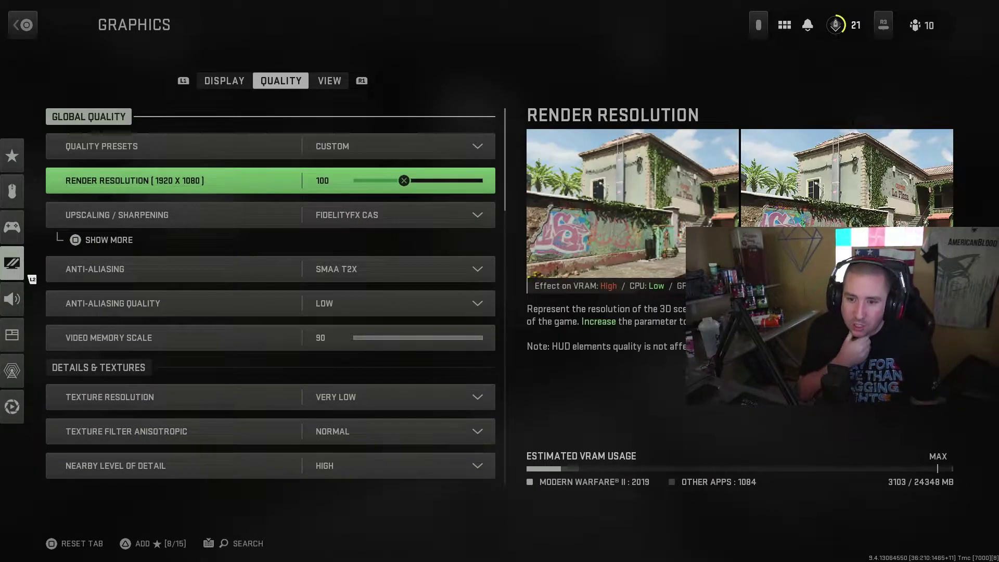
Choose FidelityFX CAS for upscaling and sharpening and expand its strength setting
{"action": "key", "text": "Down"}
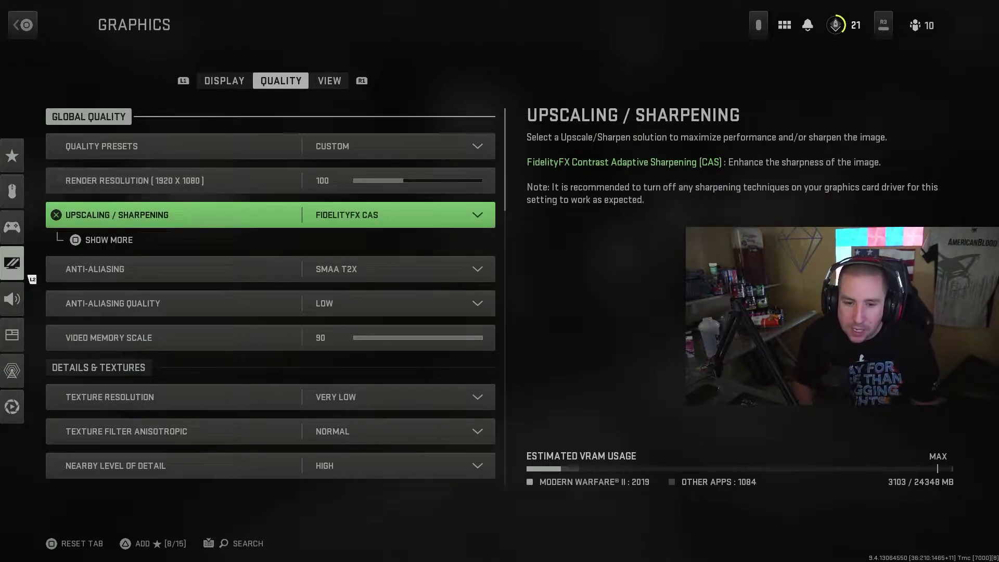
{"action": "key", "text": "Return"}
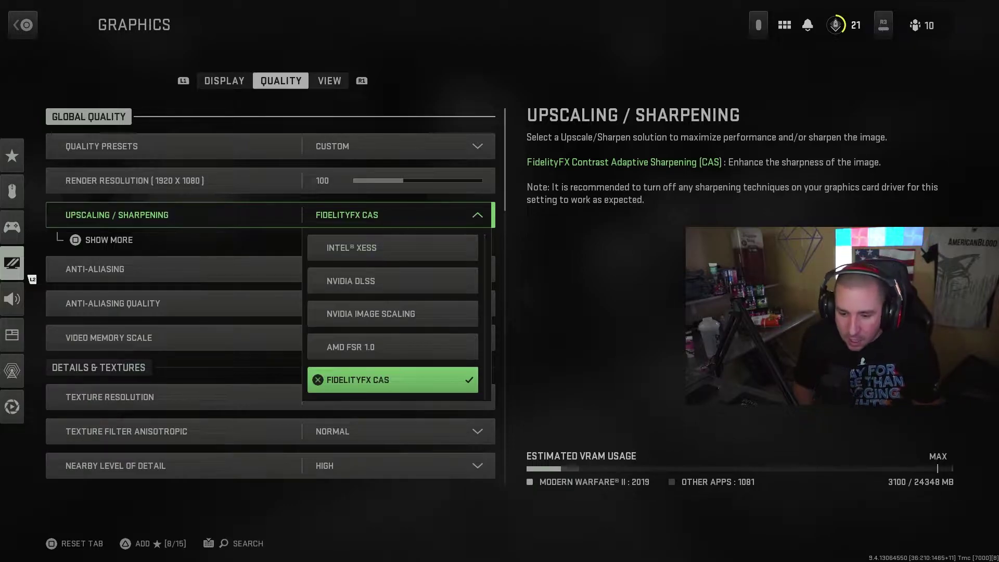
{"action": "key", "text": "Return"}
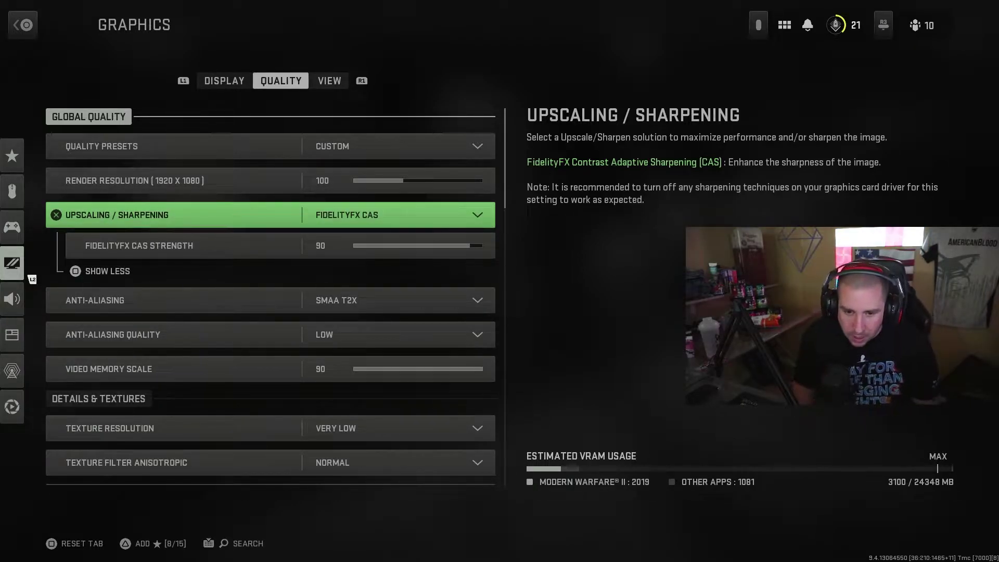
Examine the options offered for anti-aliasing and anti-aliasing quality
{"action": "key", "text": "Down"}
{"action": "key", "text": "Down"}
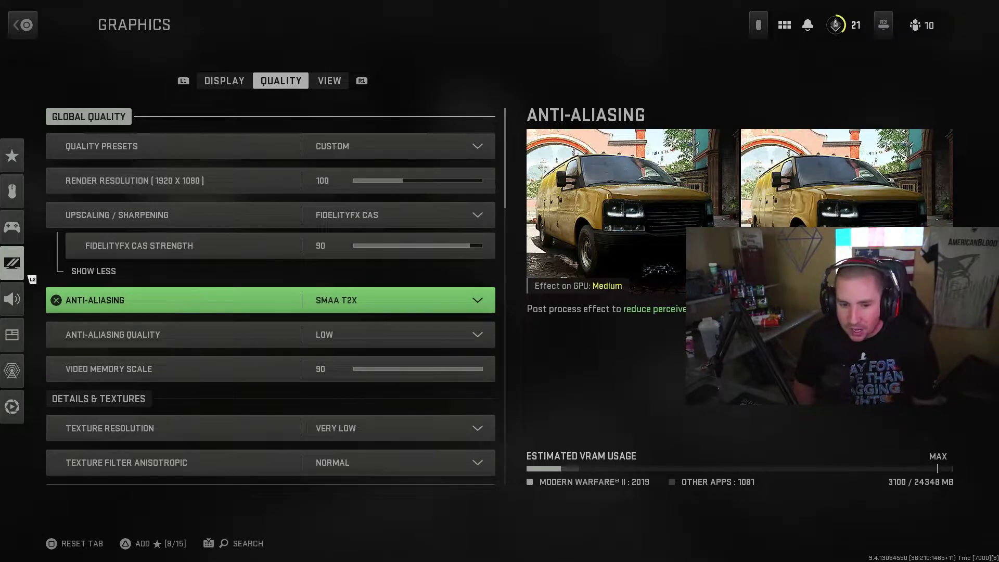
{"action": "key", "text": "Return"}
{"action": "key", "text": "Down"}
{"action": "key", "text": "Up"}
{"action": "key", "text": "Return"}
{"action": "key", "text": "Down"}
{"action": "key", "text": "Return"}
{"action": "key", "text": "Escape"}
Compare SMAA T2X with Filmic SMAA T2X and choose SMAA T2X for anti-aliasing
{"action": "key", "text": "Up"}
{"action": "key", "text": "Return"}
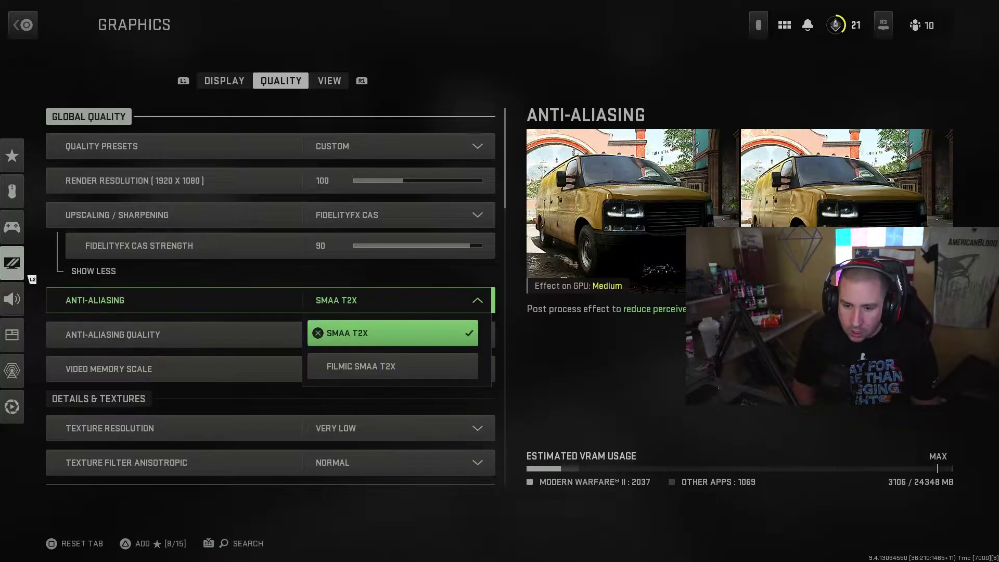
{"action": "key", "text": "Down"}
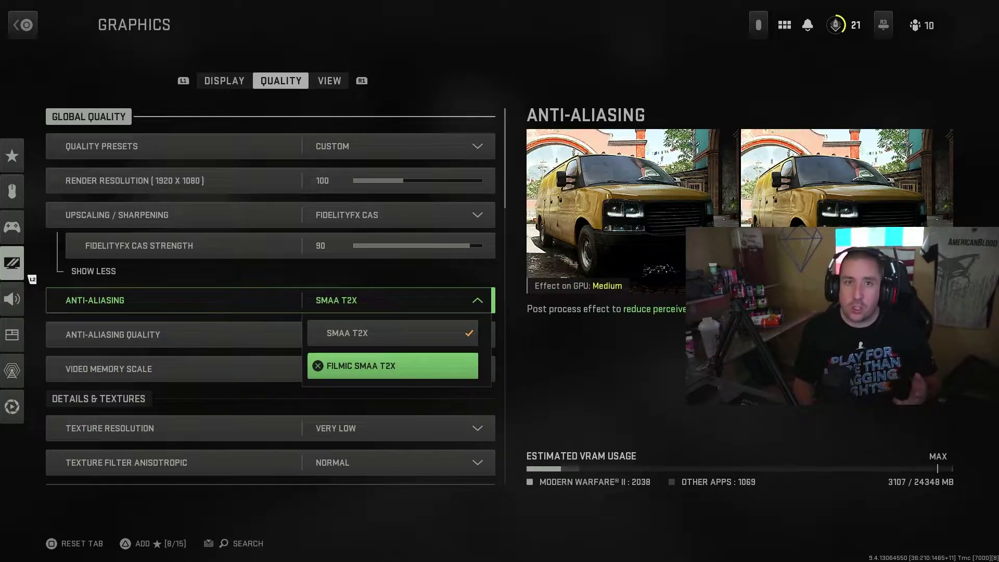
{"action": "key", "text": "Up"}
{"action": "key", "text": "Down"}
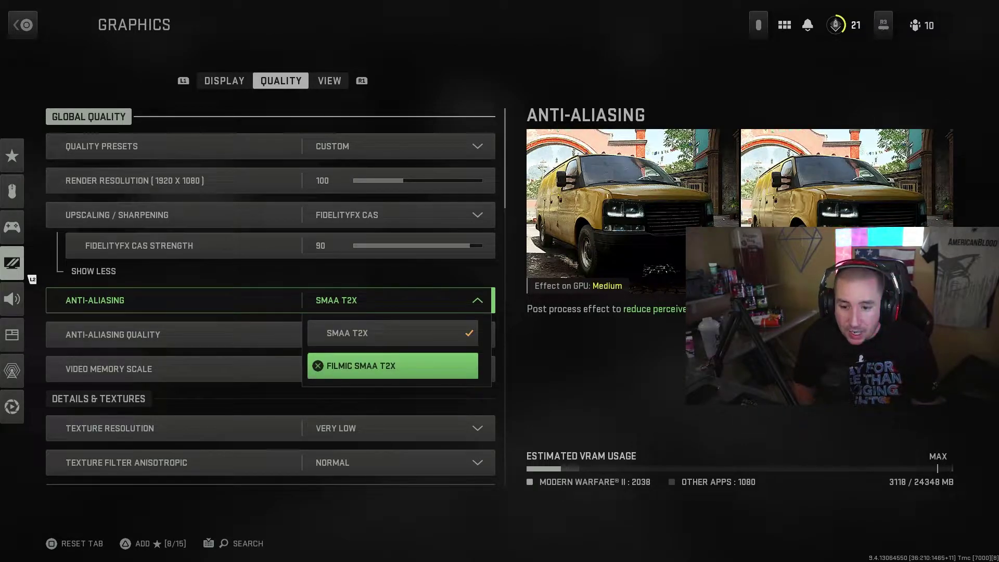
{"action": "key", "text": "Up"}
{"action": "key", "text": "Down"}
{"action": "key", "text": "Up"}
{"action": "key", "text": "Return"}
Review the quality settings from anti-aliasing quality and video memory scale through texture and detail levels to clutter draw distance
{"action": "key", "text": "Down"}
{"action": "key", "text": "Up"}
{"action": "key", "text": "Down"}
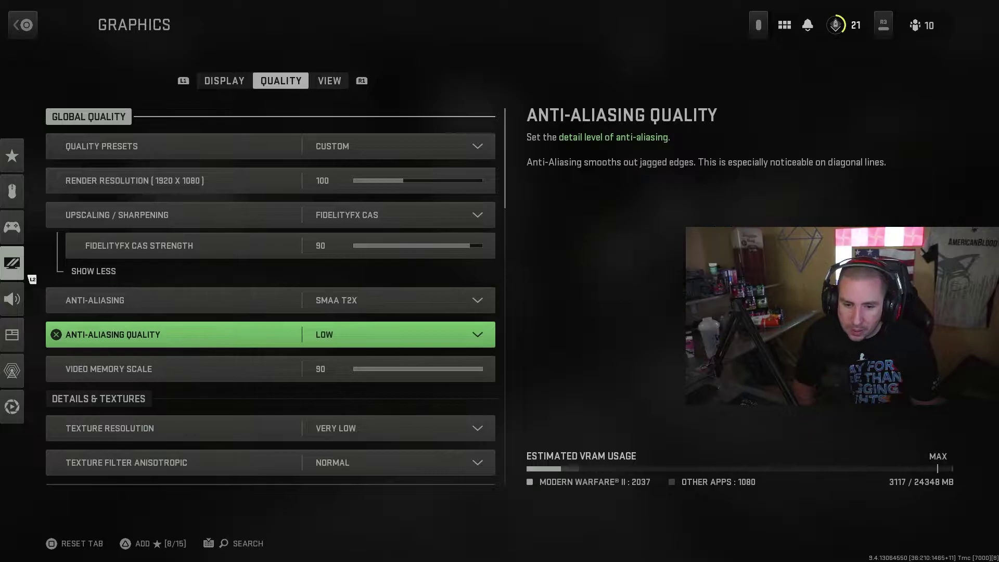
{"action": "key", "text": "Down"}
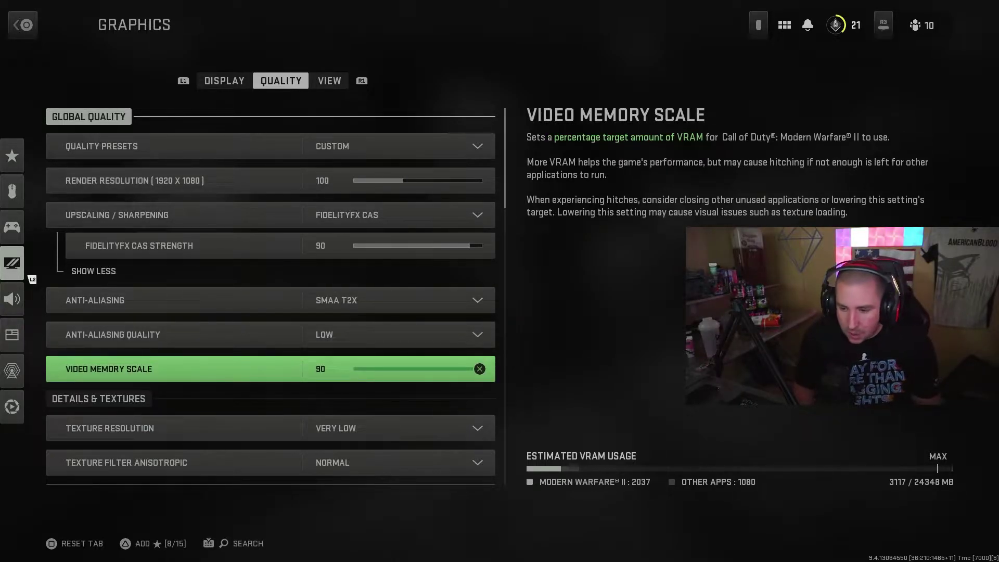
{"action": "key", "text": "Down"}
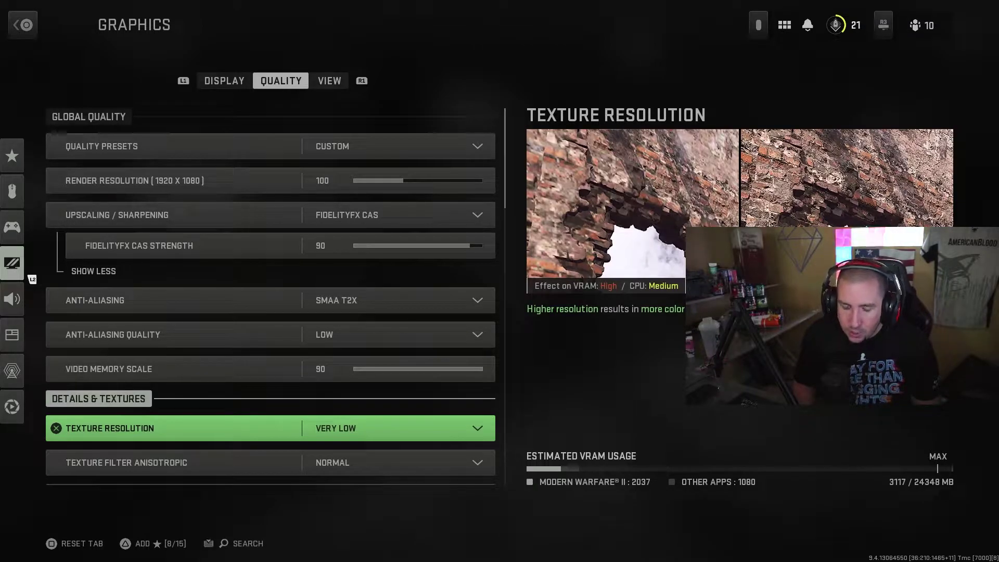
{"action": "key", "text": "Down"}
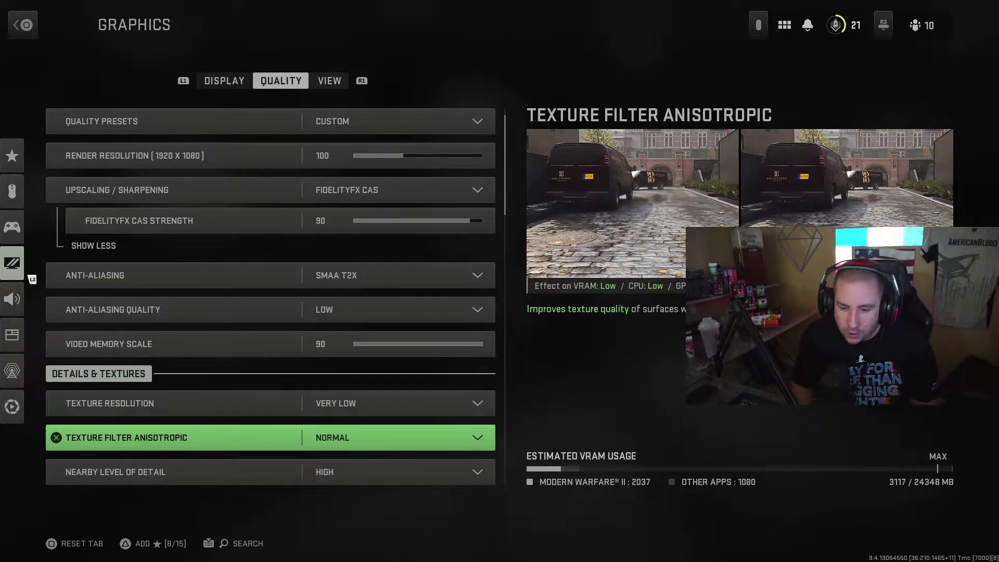
{"action": "key", "text": "Down"}
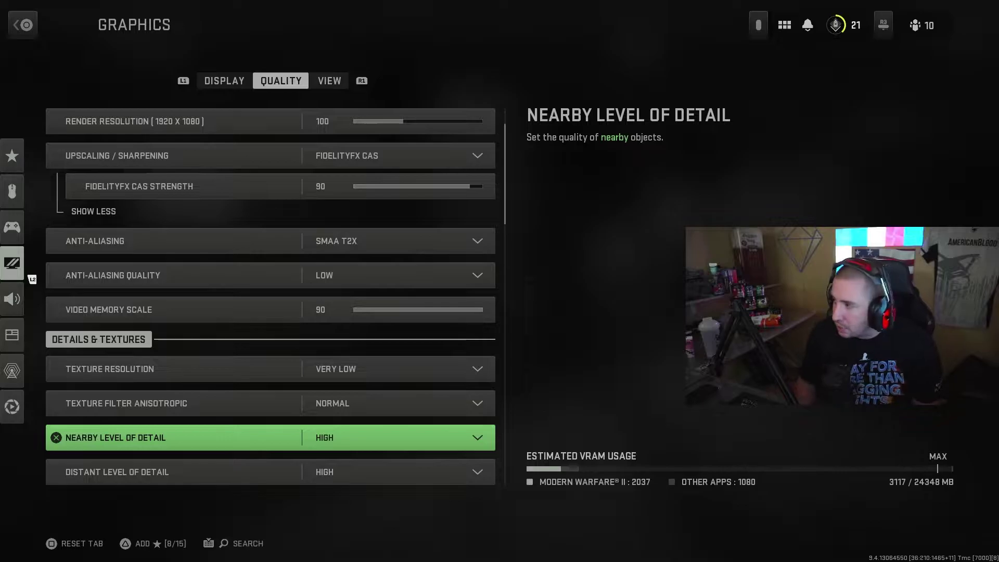
{"action": "key", "text": "Down"}
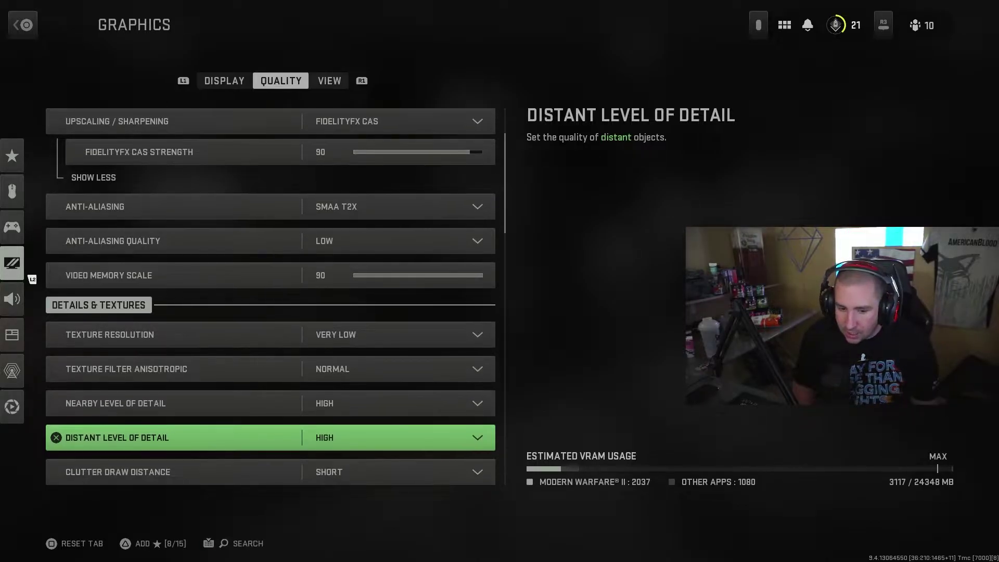
{"action": "key", "text": "Down"}
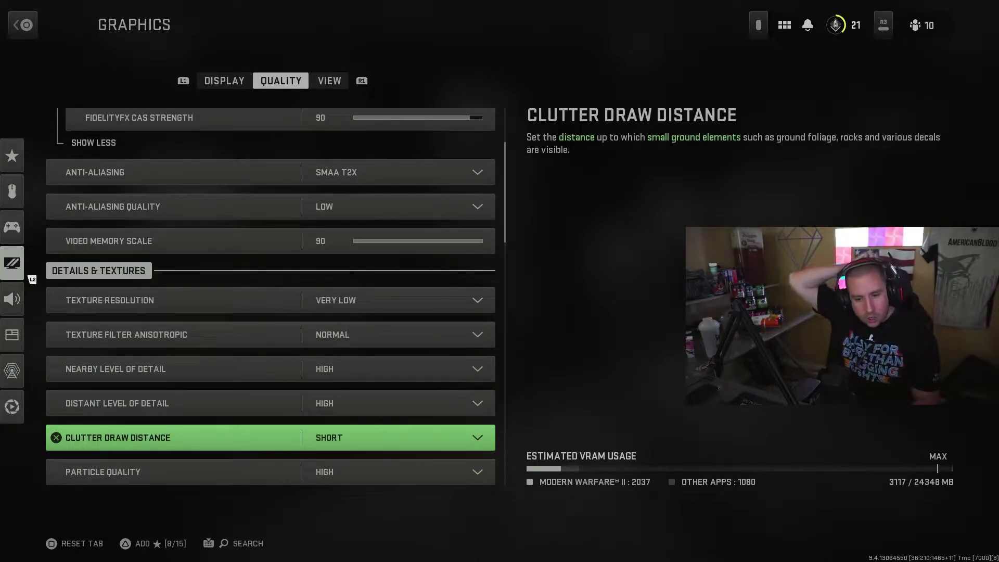
Review the detail settings from particle quality through shader quality, tessellation and terrain memory to on-demand texture streaming
{"action": "key", "text": "Down"}
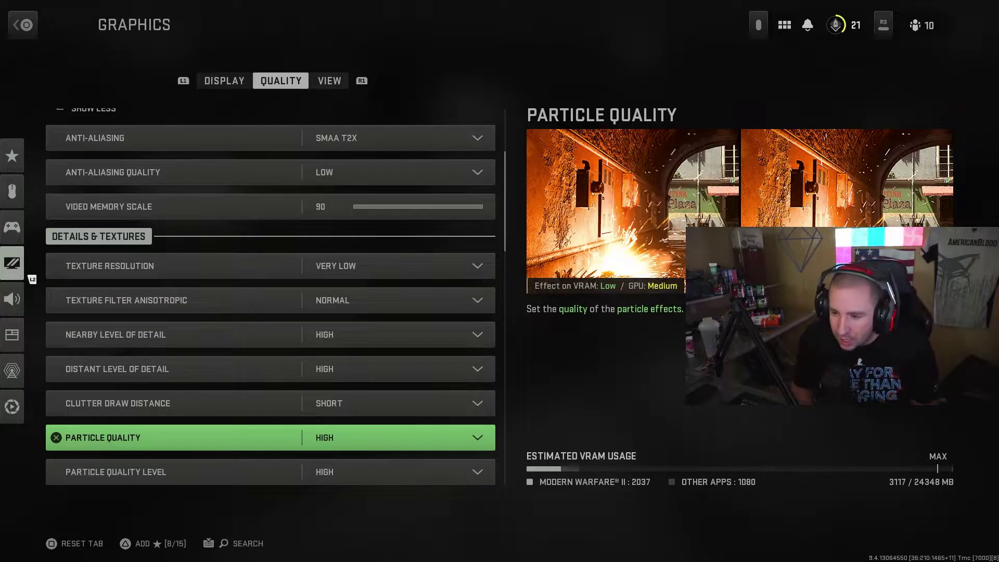
{"action": "key", "text": "Down"}
{"action": "key", "text": "Up"}
{"action": "key", "text": "Down"}
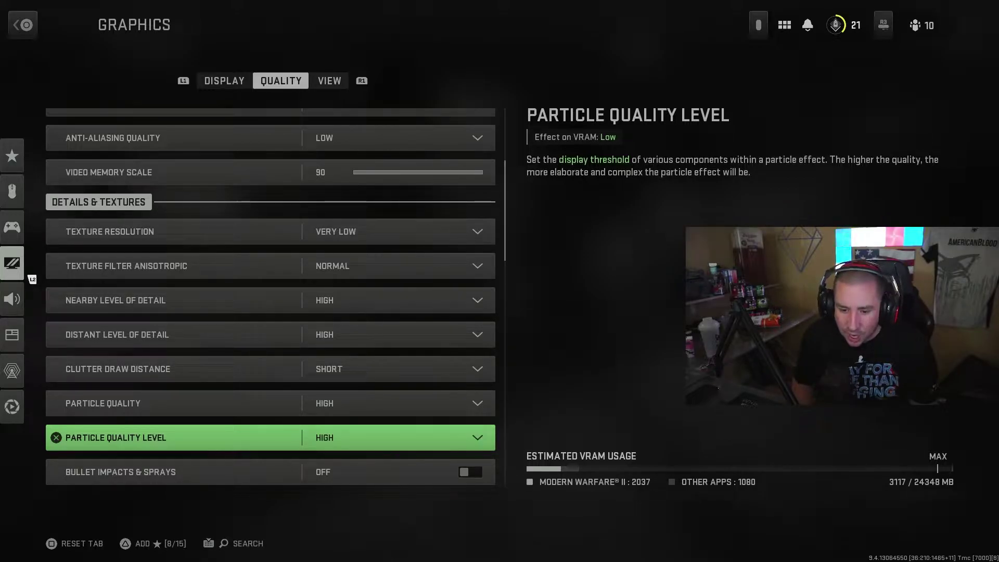
{"action": "key", "text": "Down"}
{"action": "key", "text": "Down"}
{"action": "key", "text": "Down"}
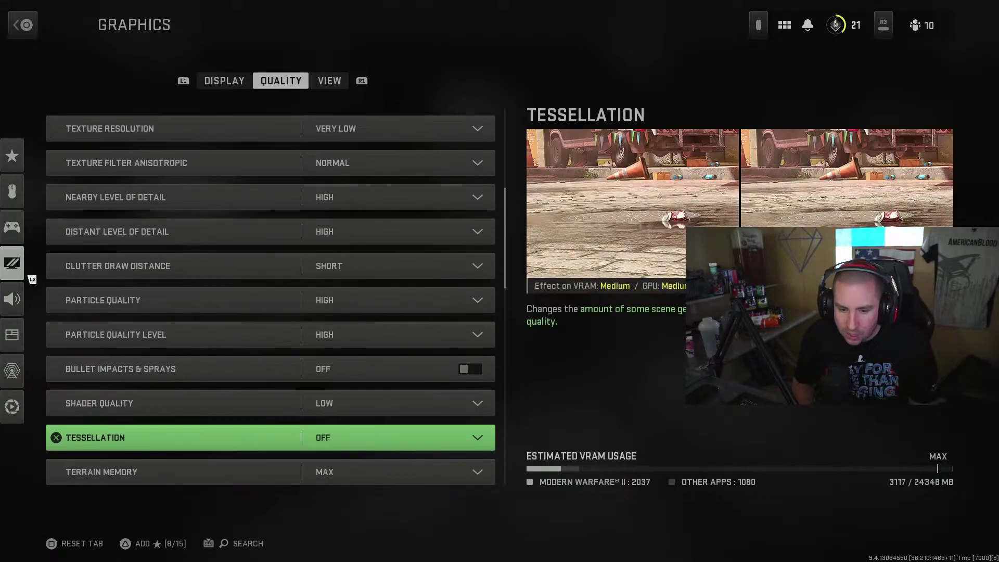
{"action": "key", "text": "Down"}
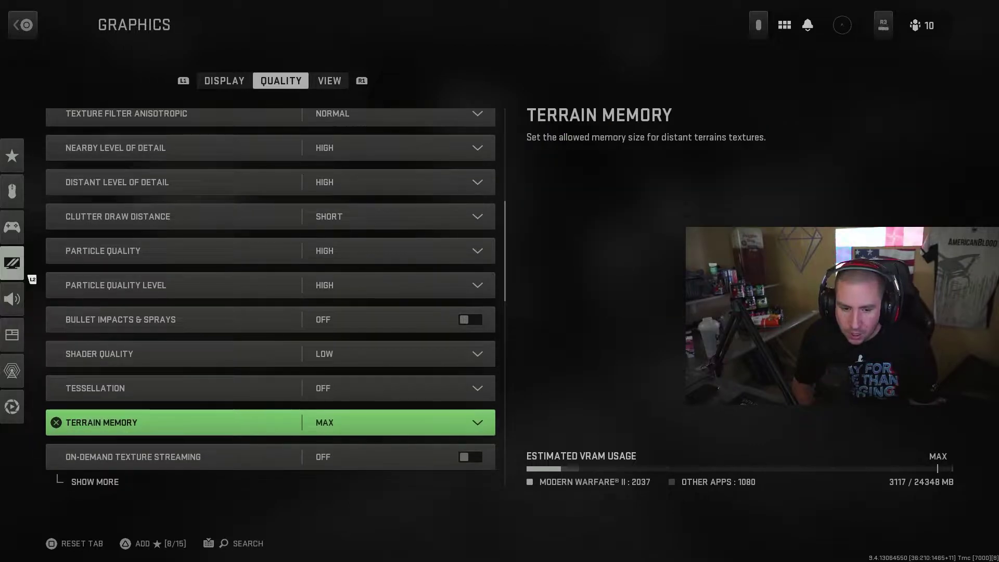
{"action": "key", "text": "Down"}
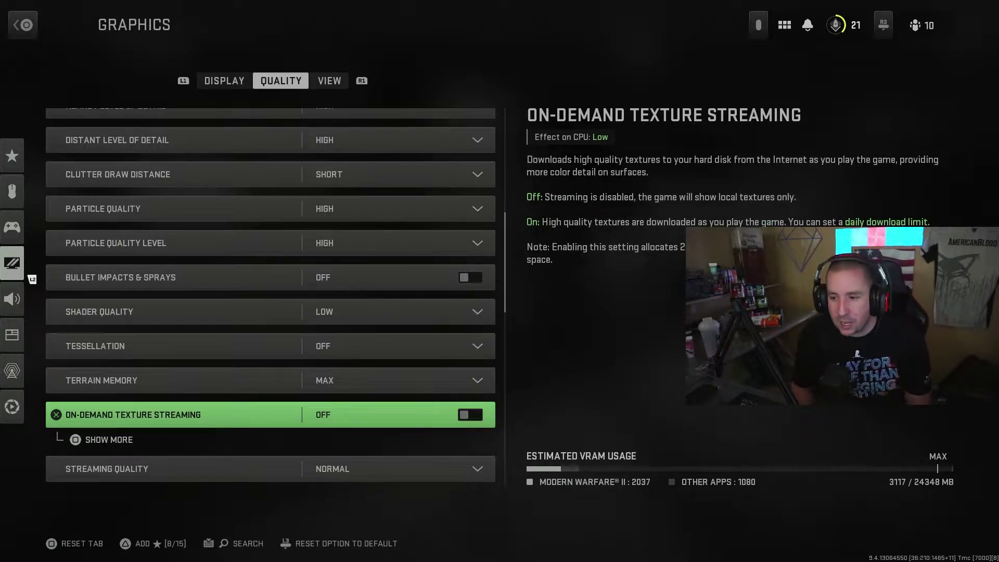
Examine the streaming quality, volumetric quality, deferred physics quality and water caustics settings
{"action": "key", "text": "Down"}
{"action": "key", "text": "Down"}
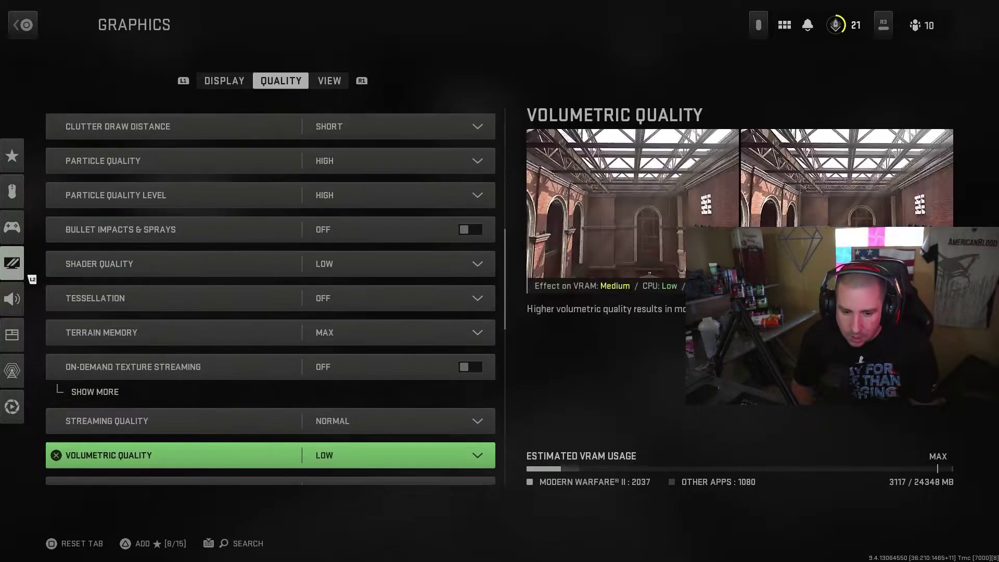
{"action": "key", "text": "Up"}
{"action": "key", "text": "Down"}
{"action": "key", "text": "Up"}
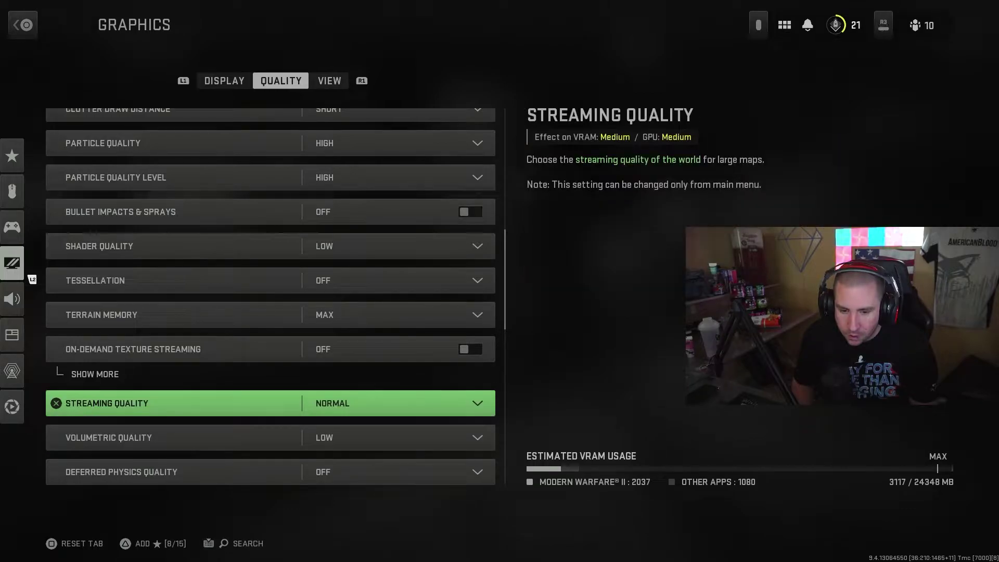
{"action": "key", "text": "Down"}
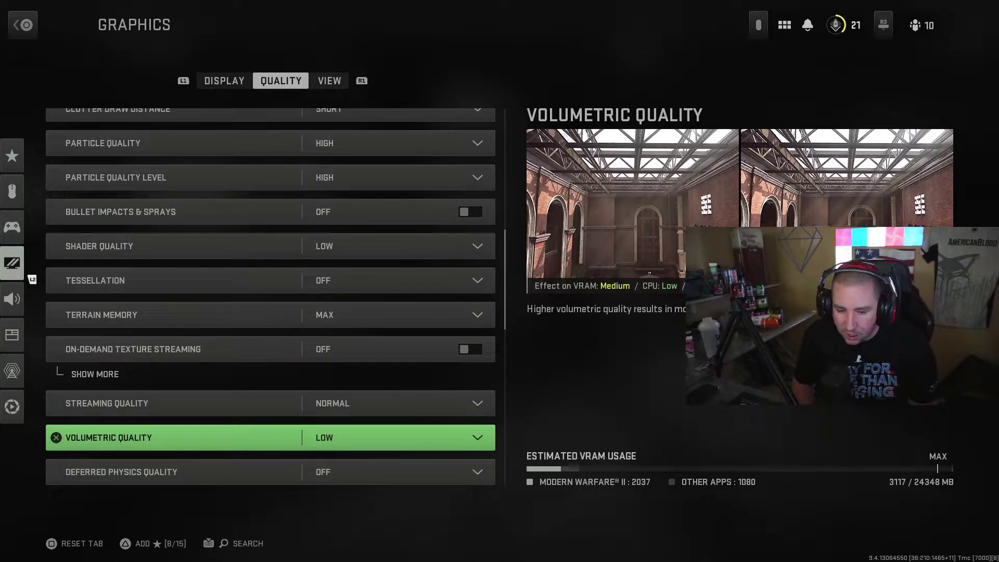
{"action": "key", "text": "Down"}
{"action": "key", "text": "Down"}
{"action": "key", "text": "Down"}
{"action": "key", "text": "Down"}
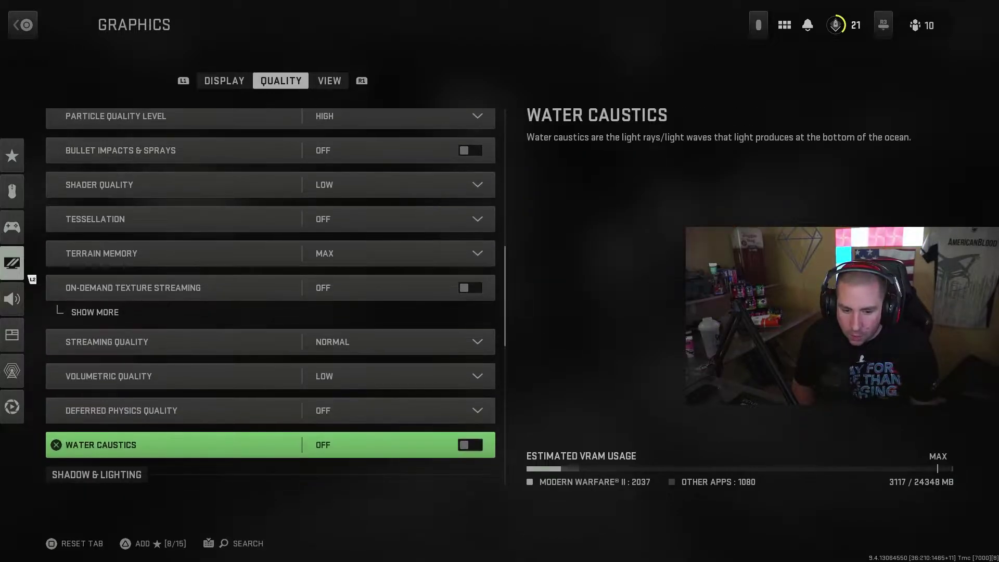
Review the shadow and lighting settings from shadow map resolution and spot cache through reflections to weather grid volumes
{"action": "key", "text": "Down"}
{"action": "key", "text": "Down"}
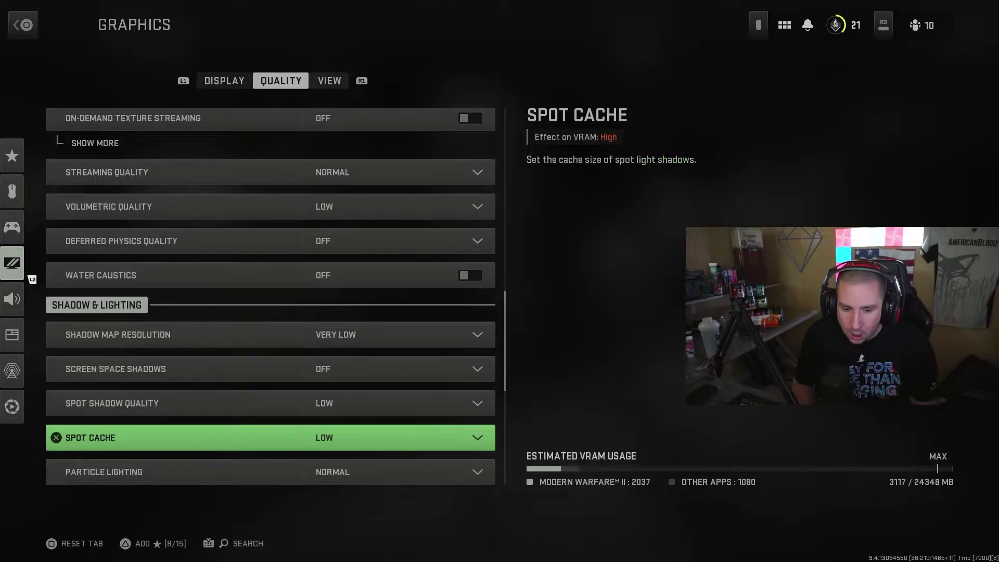
{"action": "key", "text": "Up"}
{"action": "key", "text": "Down"}
{"action": "key", "text": "Down"}
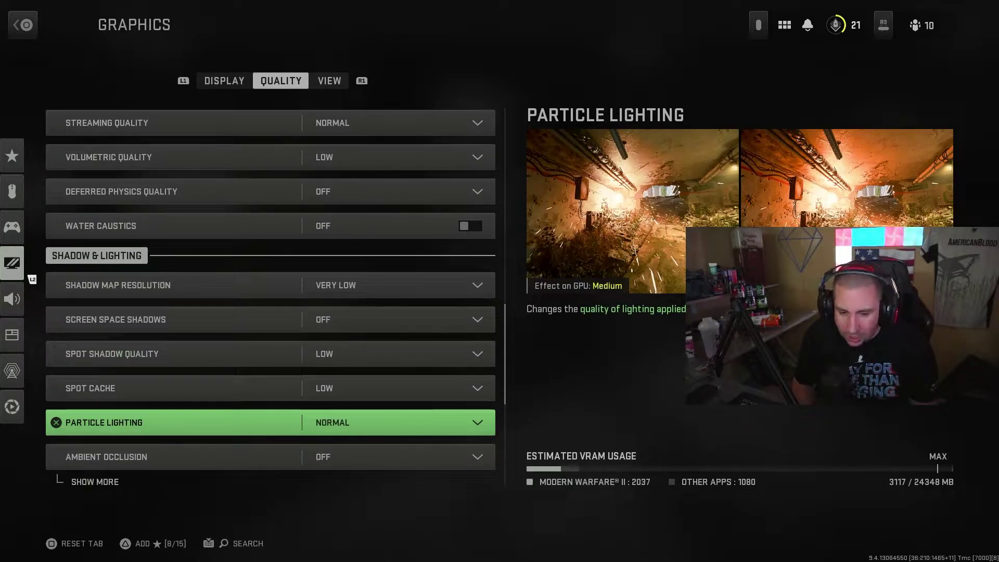
{"action": "key", "text": "Down"}
{"action": "key", "text": "Down"}
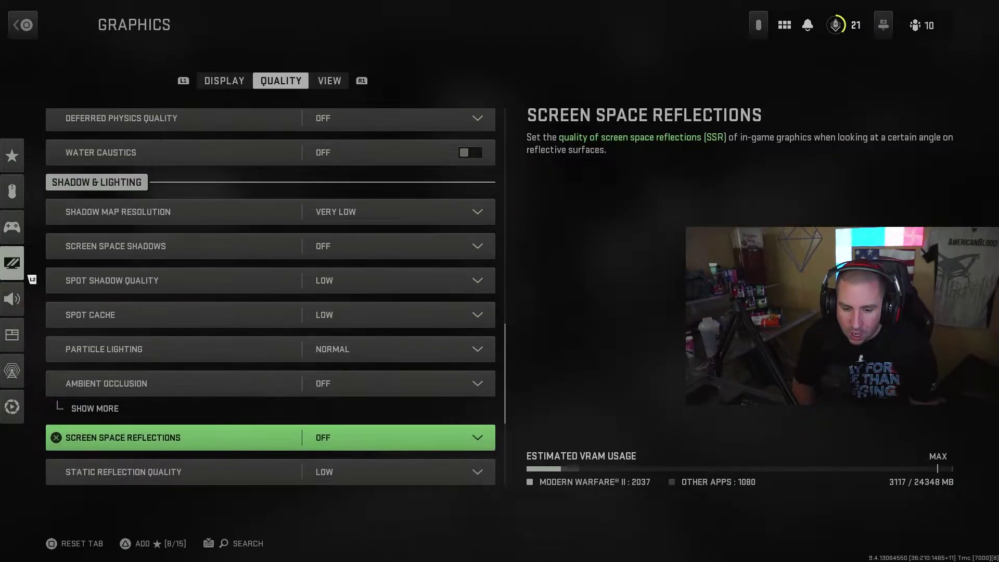
{"action": "key", "text": "Down"}
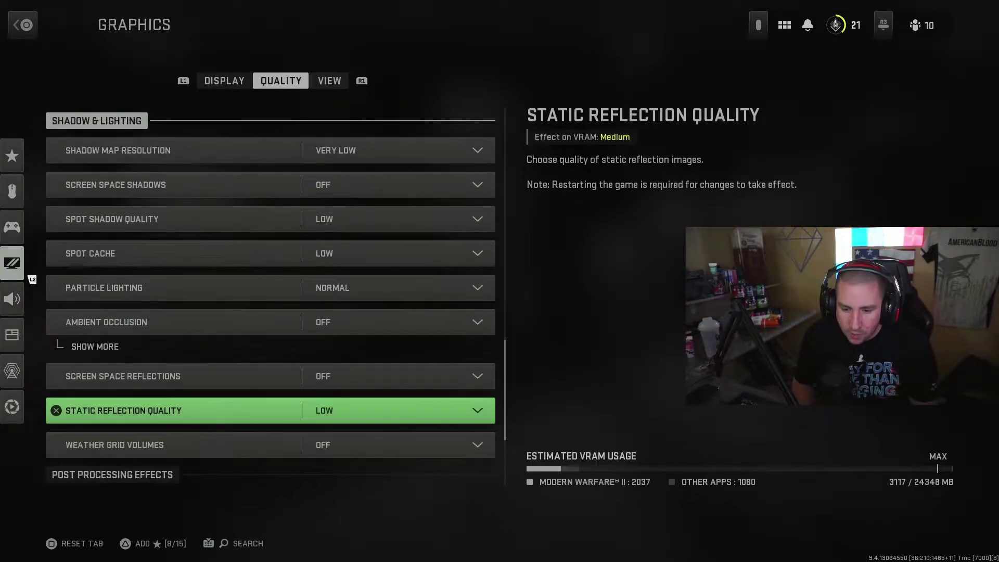
{"action": "key", "text": "Down"}
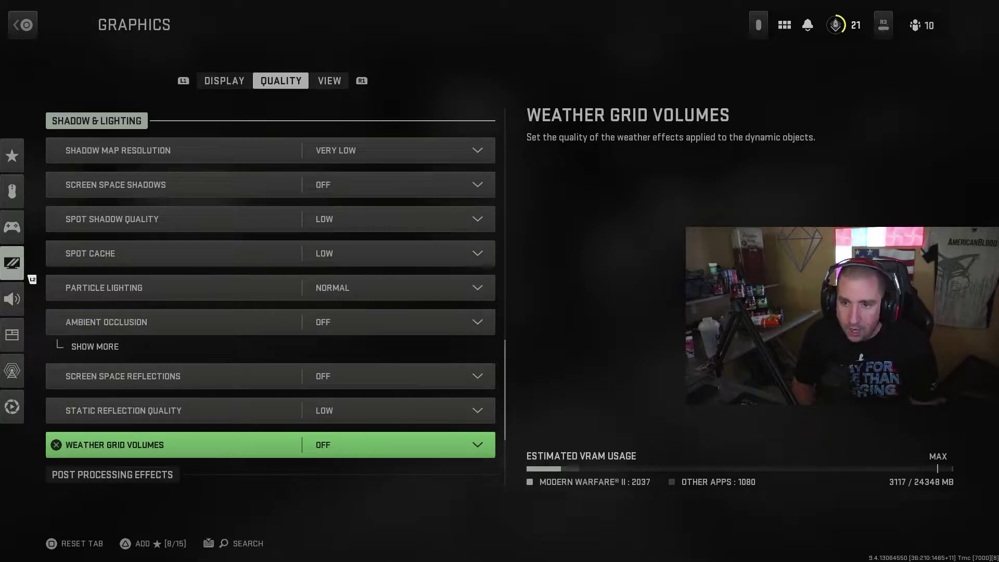
Review the field of view settings in the view options, including ADS, weapon, 3rd person and vehicle field of view
{"action": "key", "text": "e"}
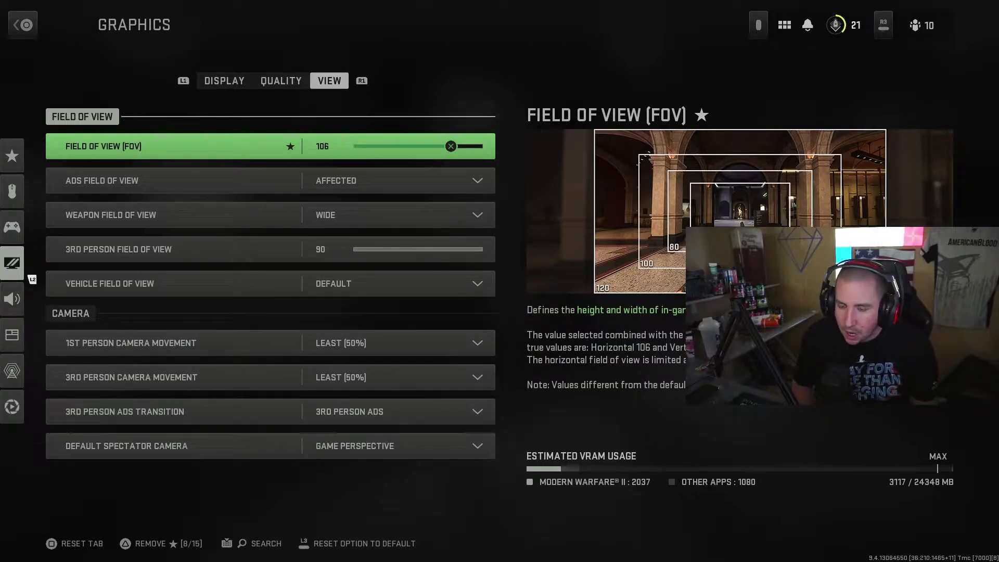
{"action": "key", "text": "Down"}
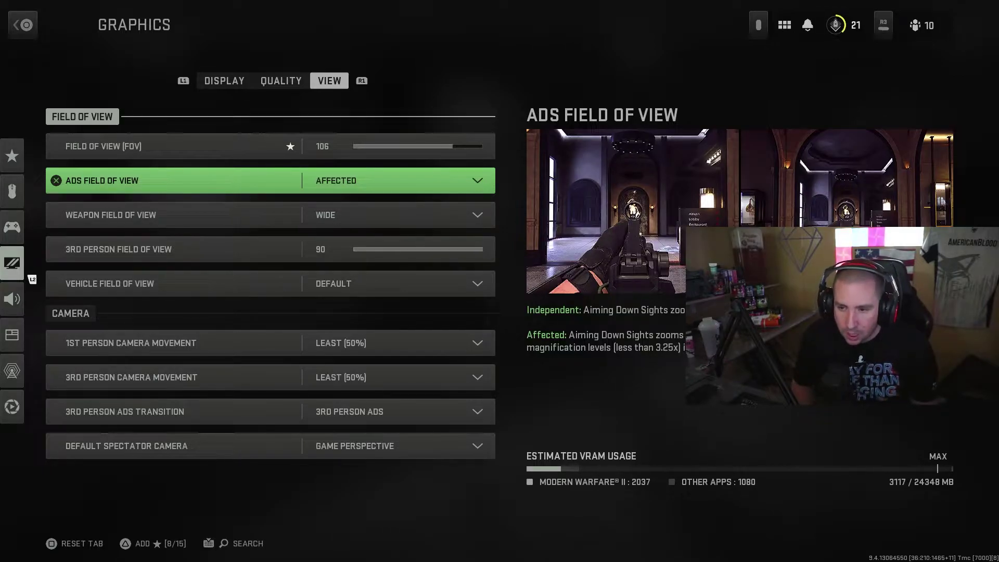
{"action": "key", "text": "Down"}
{"action": "key", "text": "Up"}
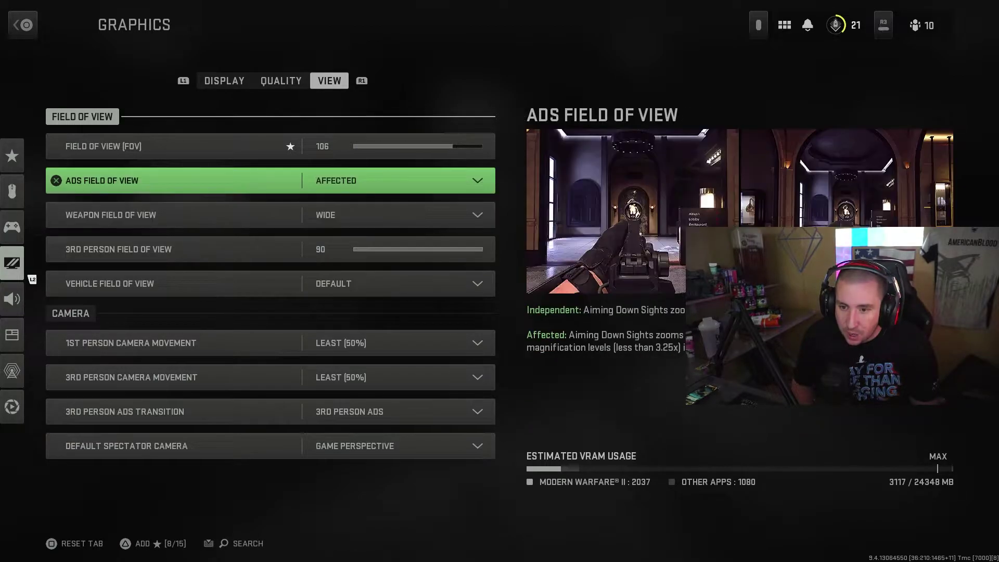
{"action": "key", "text": "Down"}
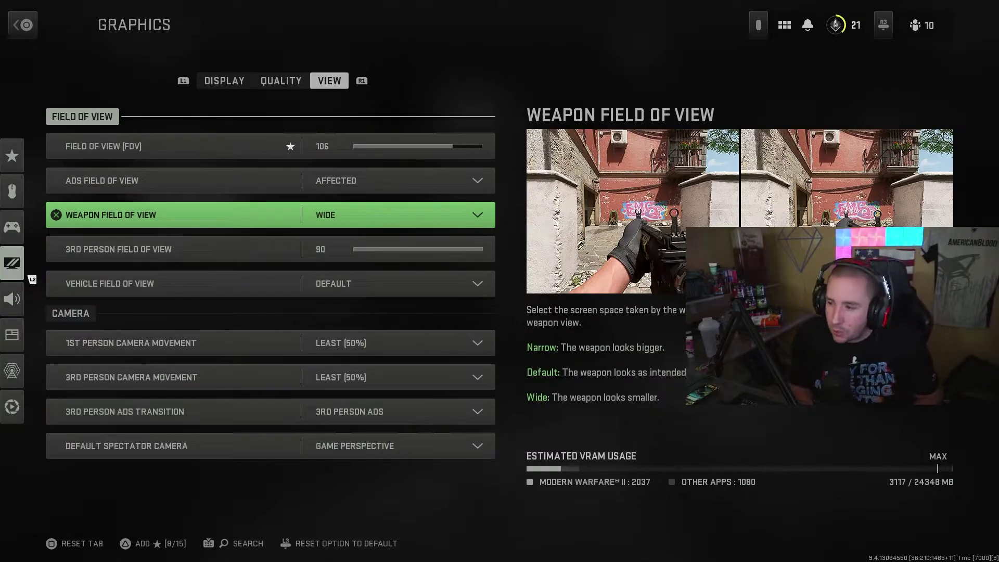
{"action": "key", "text": "Down"}
{"action": "key", "text": "Down"}
Examine the camera settings from 1st person camera movement to the default spectator camera
{"action": "key", "text": "Down"}
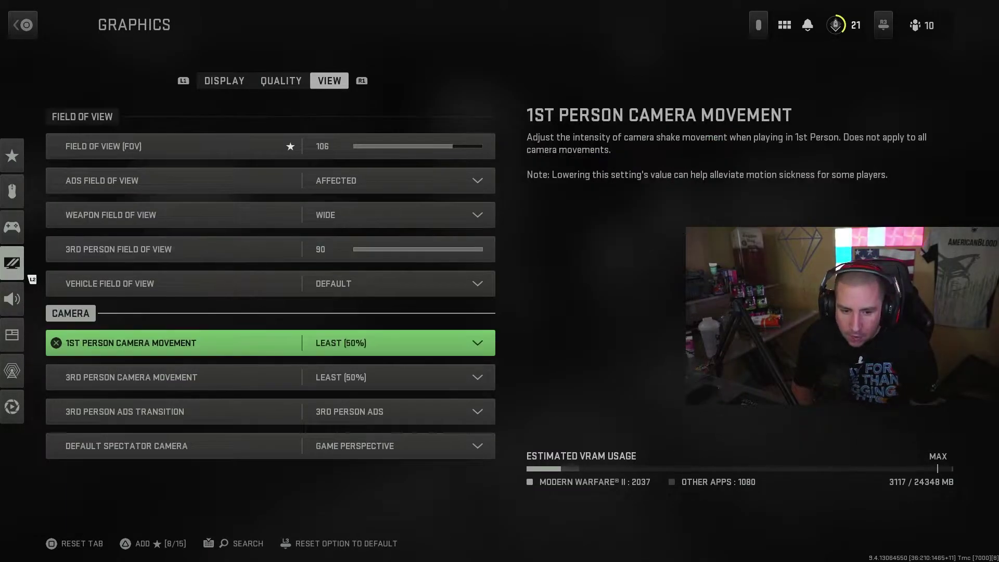
{"action": "key", "text": "Down"}
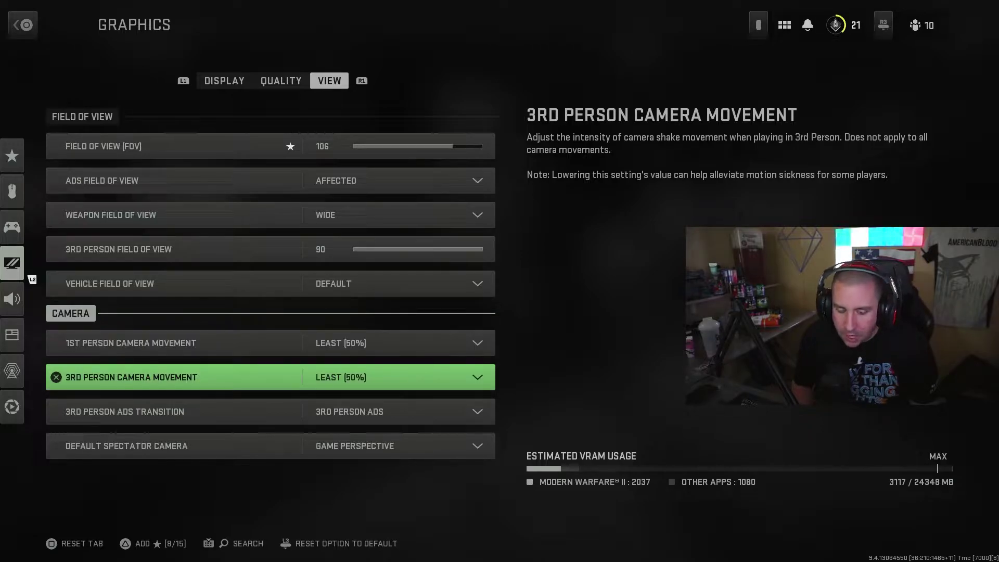
{"action": "key", "text": "Up"}
{"action": "key", "text": "Down"}
{"action": "key", "text": "Up"}
{"action": "key", "text": "Down"}
{"action": "key", "text": "Down"}
{"action": "key", "text": "Down"}
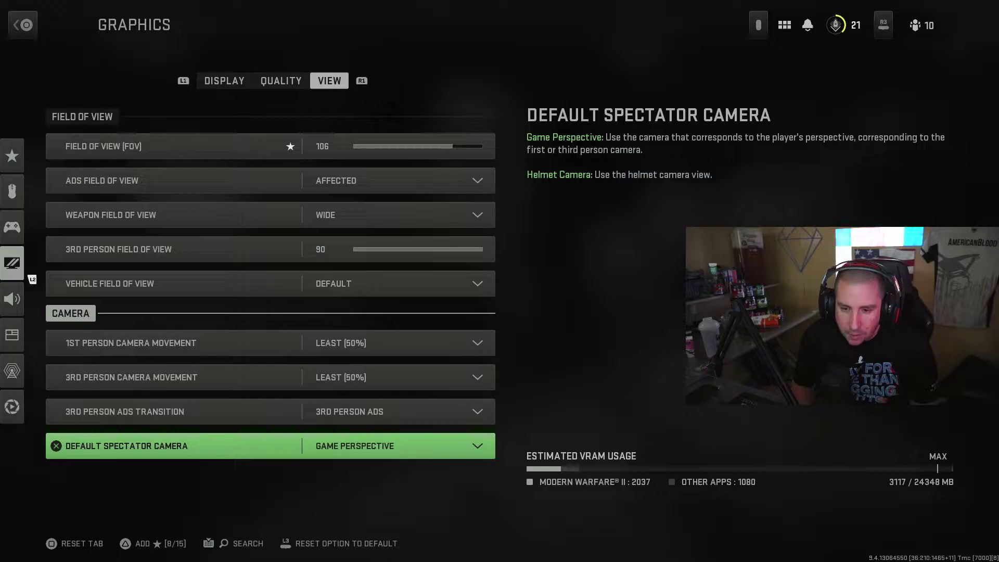
Leave the graphics settings and run the benchmark with the current configuration
{"action": "key", "text": "Up"}
{"action": "key", "text": "Up"}
{"action": "key", "text": "Up"}
{"action": "key", "text": "Up"}
{"action": "key", "text": "Up"}
{"action": "key", "text": "Up"}
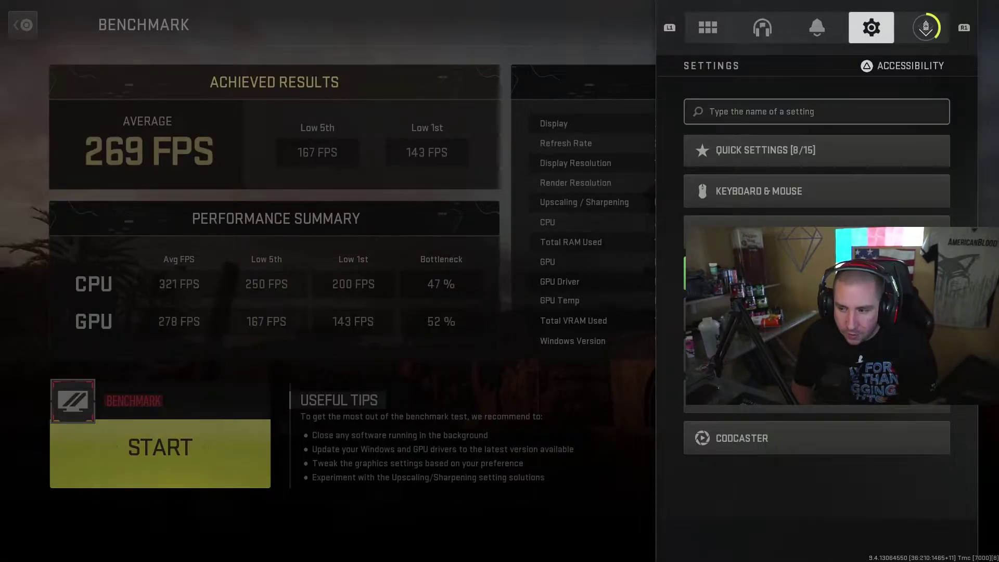
{"action": "key", "text": "Escape"}
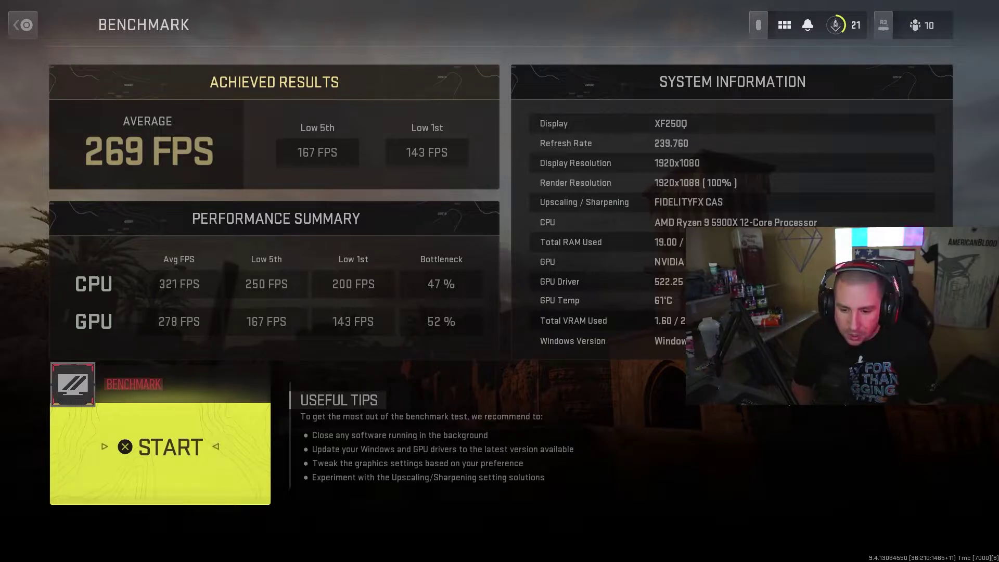
{"action": "key", "text": "Return"}
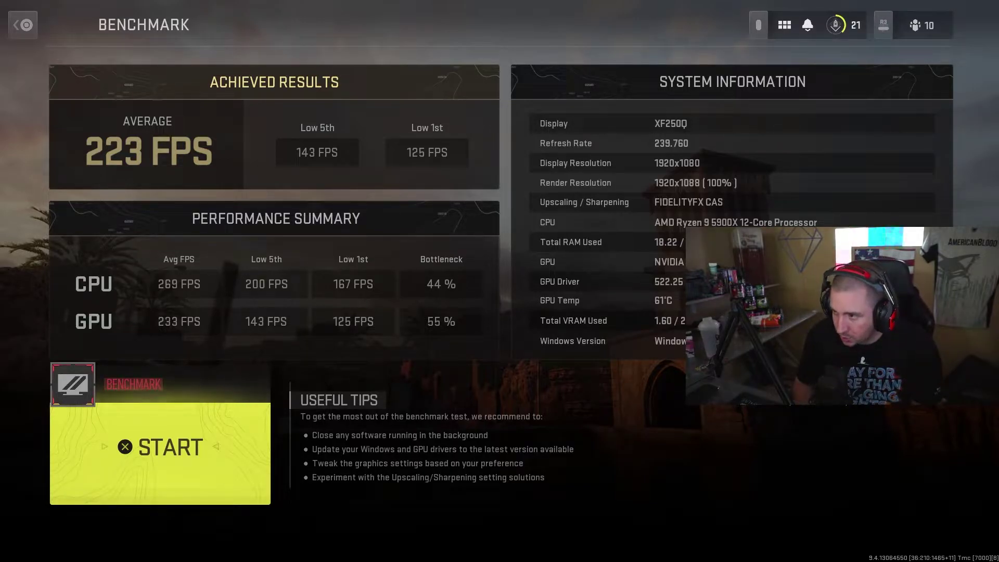
Reopen the graphics settings and set the display mode to Fullscreen Exclusive
{"action": "key", "text": "Tab"}
{"action": "key", "text": "Right"}
{"action": "key", "text": "e"}
{"action": "key", "text": "e"}
{"action": "key", "text": "e"}
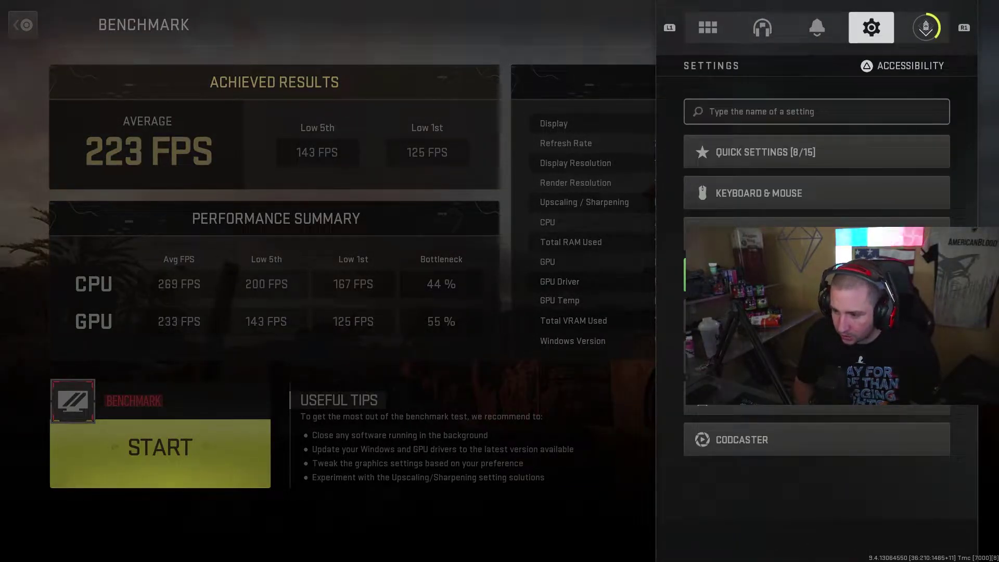
{"action": "key", "text": "Return"}
{"action": "key", "text": "Down"}
{"action": "key", "text": "Up"}
{"action": "key", "text": "Return"}
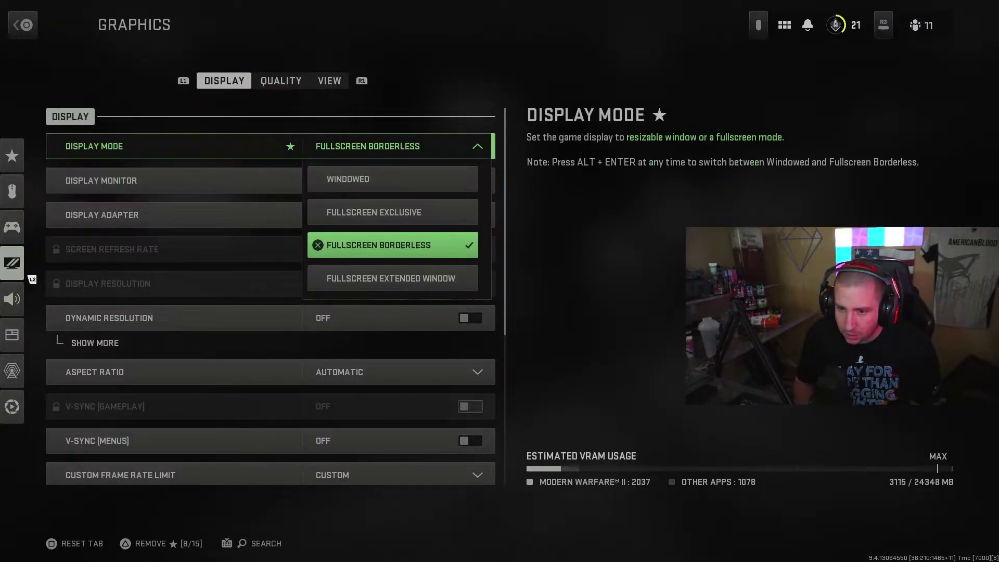
{"action": "key", "text": "Up"}
{"action": "key", "text": "Return"}
Apply the unsaved graphics settings and run the benchmark again
{"action": "key", "text": "Escape"}
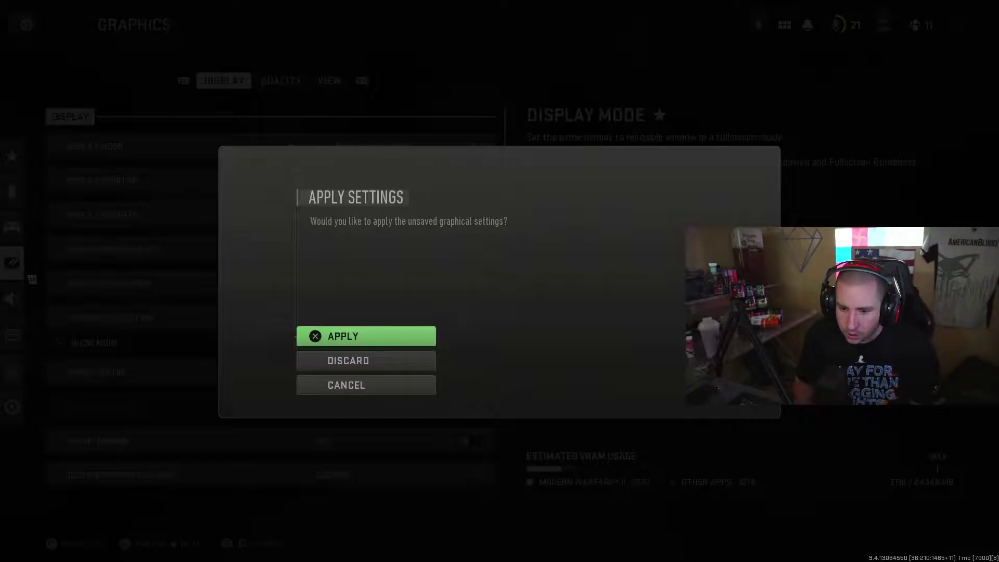
{"action": "key", "text": "Return"}
{"action": "key", "text": "Escape"}
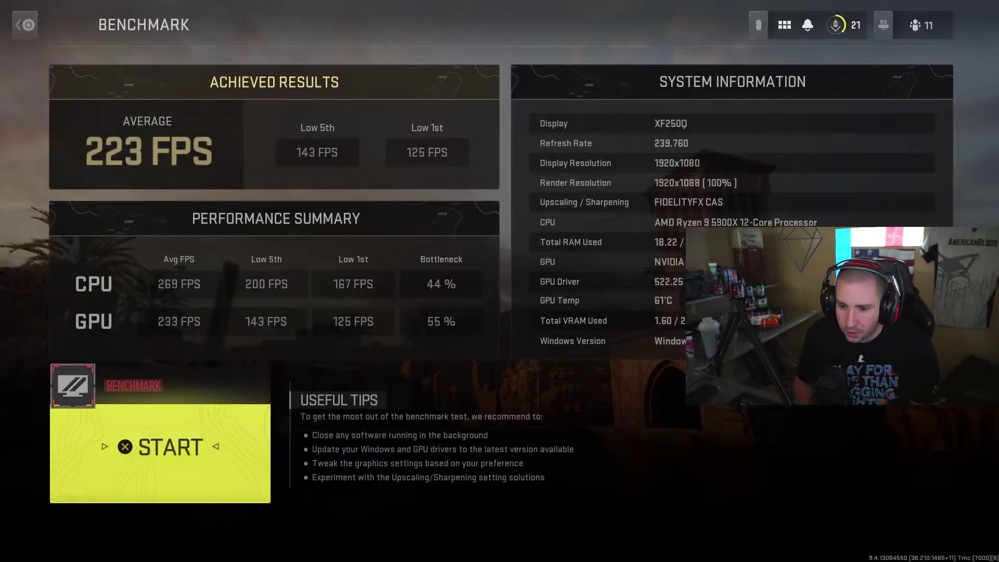
{"action": "key", "text": "Return"}
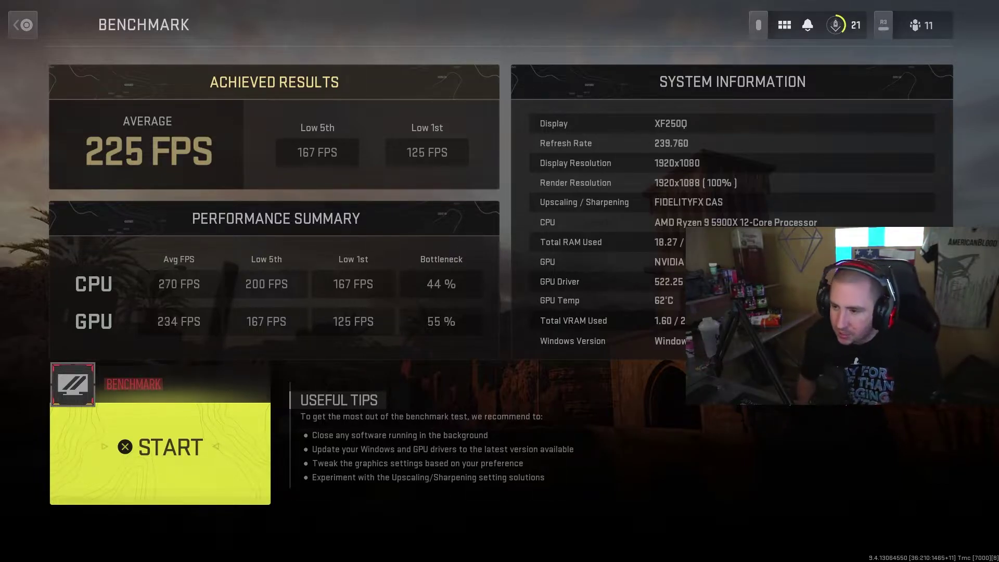
Switch the display mode to Fullscreen Borderless in the graphics settings and return to the benchmark screen
{"action": "key", "text": "Escape"}
{"action": "key", "text": "e"}
{"action": "key", "text": "e"}
{"action": "key", "text": "e"}
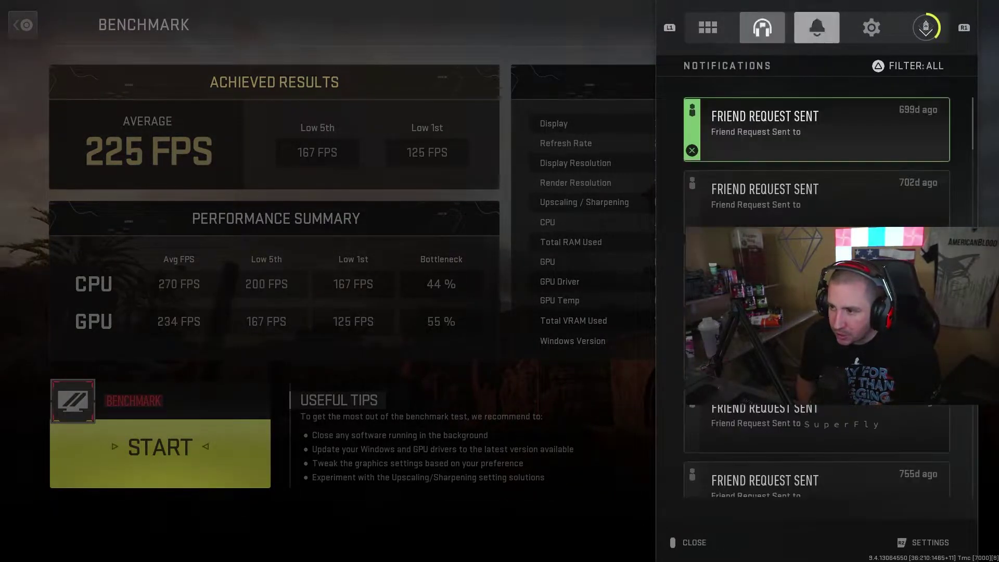
{"action": "key", "text": "Down"}
{"action": "key", "text": "Down"}
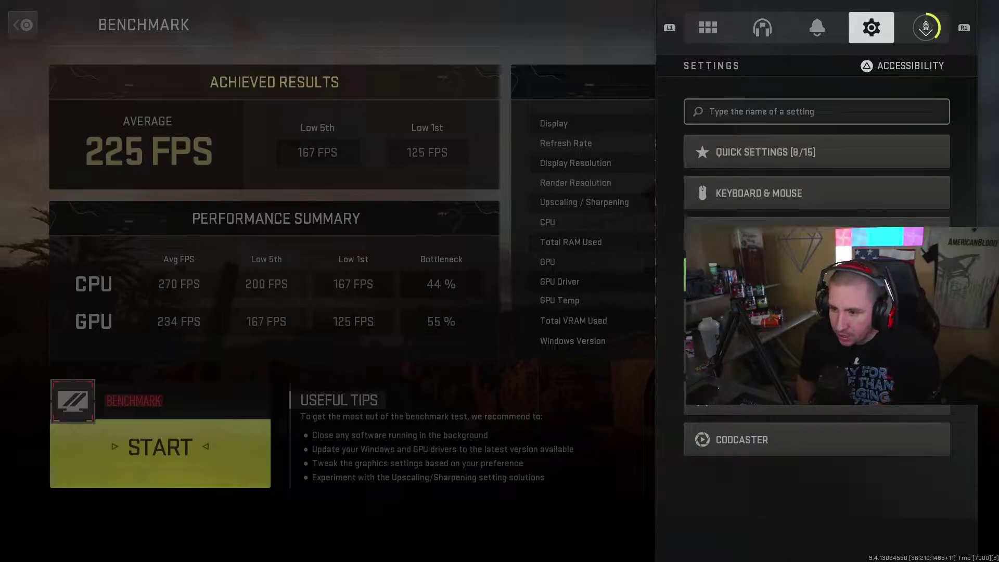
{"action": "key", "text": "Up"}
{"action": "key", "text": "Return"}
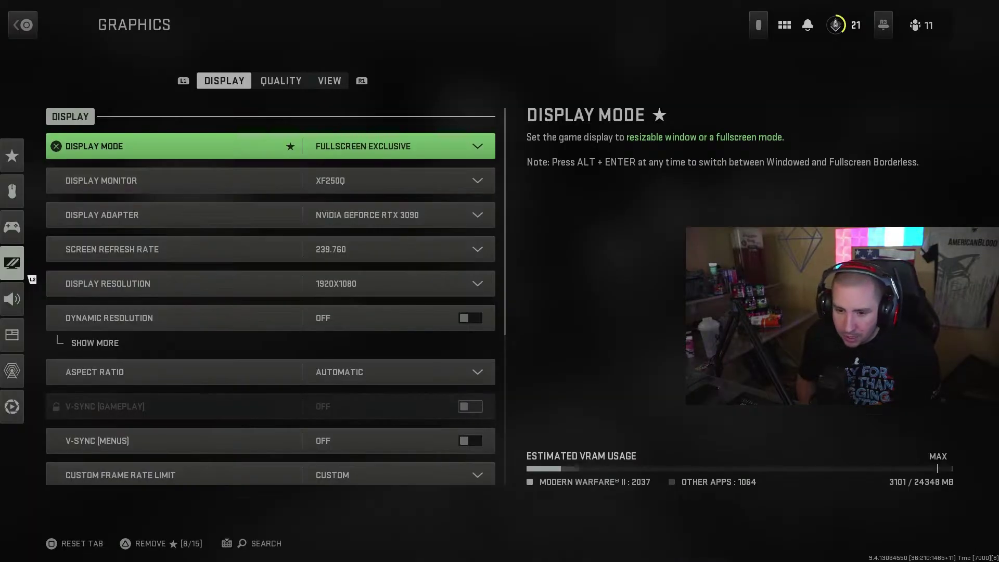
{"action": "key", "text": "Right"}
{"action": "key", "text": "Escape"}
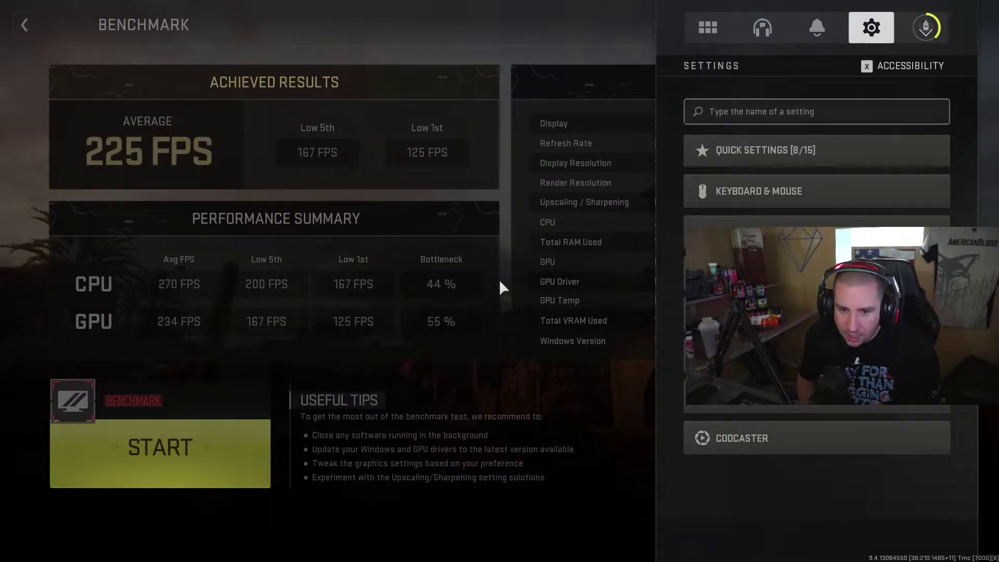
{"action": "key", "text": "Escape"}
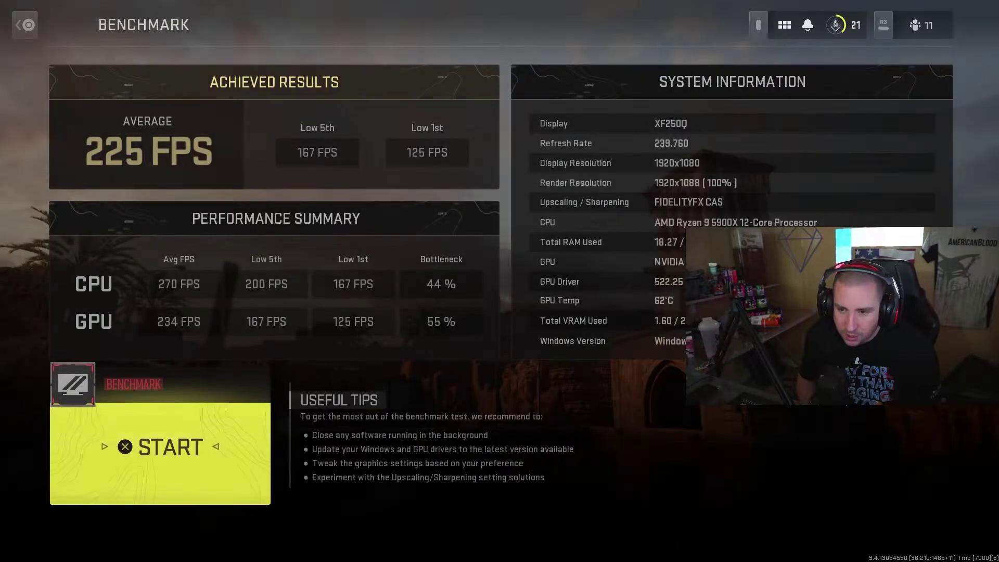
Reopen the graphics settings and look through the display options from display mode and aspect ratio to brightness
{"action": "key", "text": "Tab"}
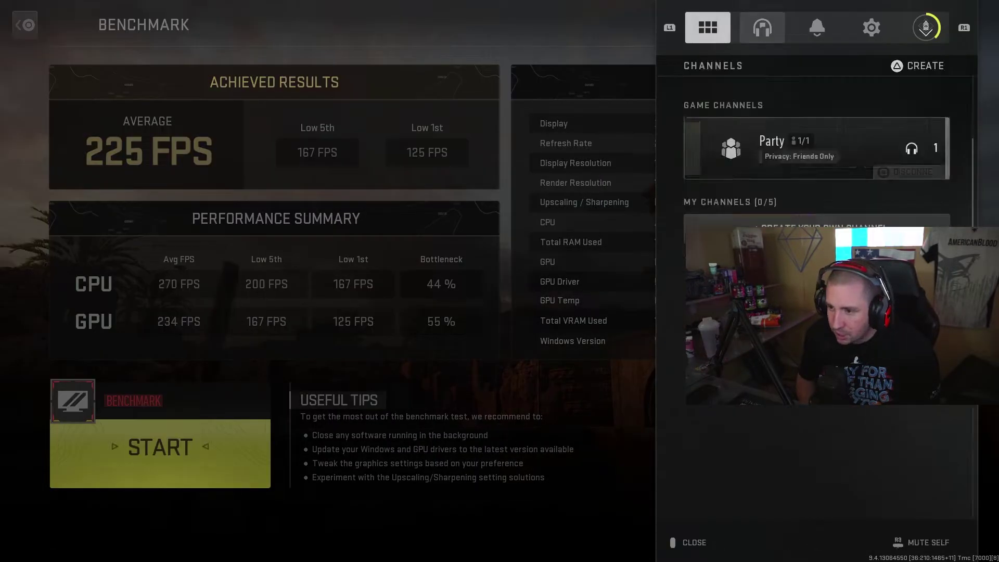
{"action": "key", "text": "e"}
{"action": "key", "text": "e"}
{"action": "key", "text": "e"}
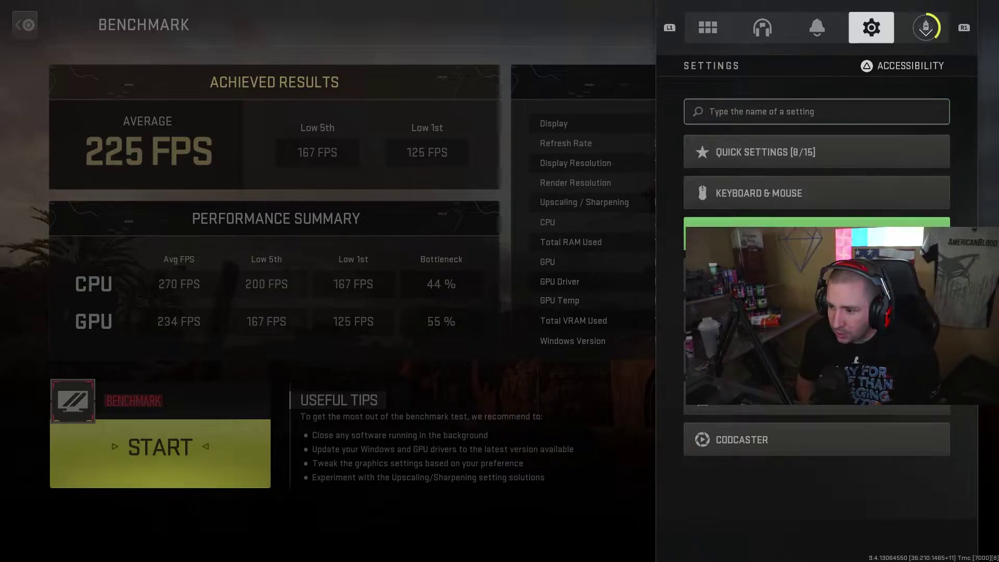
{"action": "key", "text": "Return"}
{"action": "key", "text": "Down"}
{"action": "key", "text": "Down"}
{"action": "key", "text": "Down"}
{"action": "key", "text": "Down"}
{"action": "key", "text": "Down"}
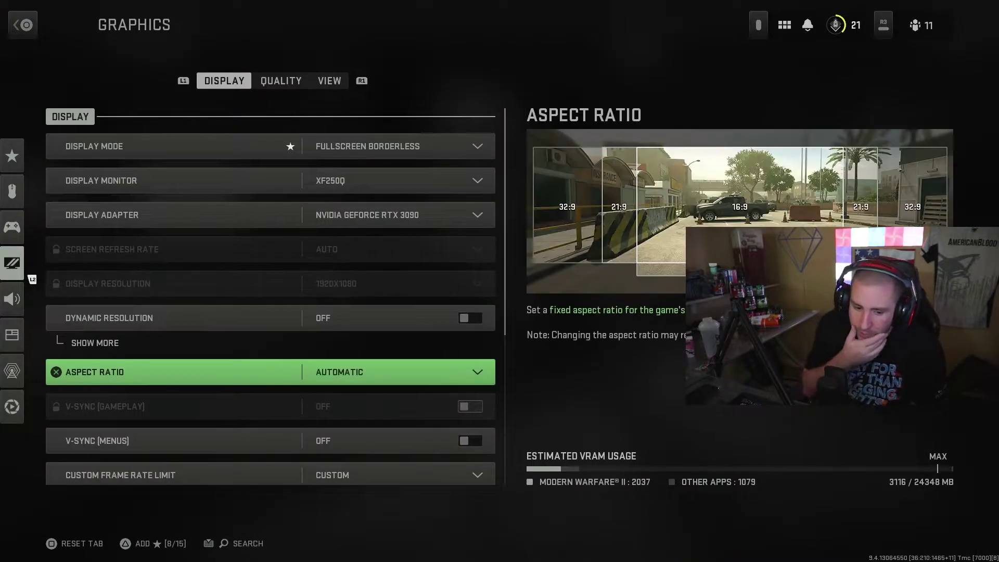
{"action": "key", "text": "Down"}
{"action": "key", "text": "Down"}
{"action": "key", "text": "Down"}
{"action": "key", "text": "Down"}
{"action": "key", "text": "Down"}
{"action": "key", "text": "Down"}
{"action": "key", "text": "Down"}
{"action": "key", "text": "Down"}
{"action": "key", "text": "Down"}
{"action": "key", "text": "Down"}
{"action": "key", "text": "Down"}
{"action": "key", "text": "Down"}
{"action": "key", "text": "Down"}
{"action": "key", "text": "Down"}
{"action": "key", "text": "Down"}
{"action": "key", "text": "Down"}
{"action": "key", "text": "Down"}
{"action": "key", "text": "Down"}
{"action": "key", "text": "Down"}
{"action": "key", "text": "Down"}
{"action": "key", "text": "Down"}
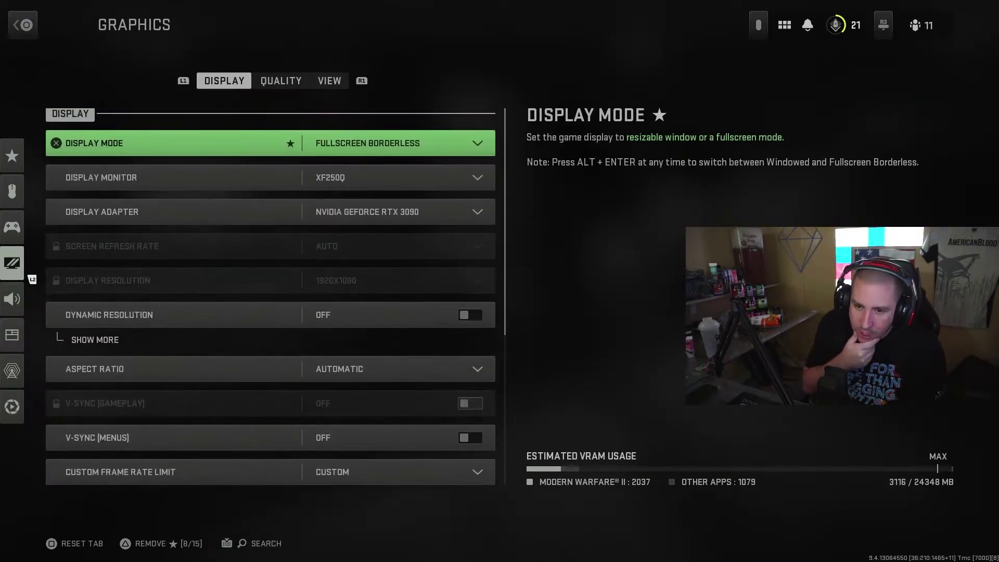
{"action": "key", "text": "Down"}
{"action": "key", "text": "Down"}
{"action": "key", "text": "Down"}
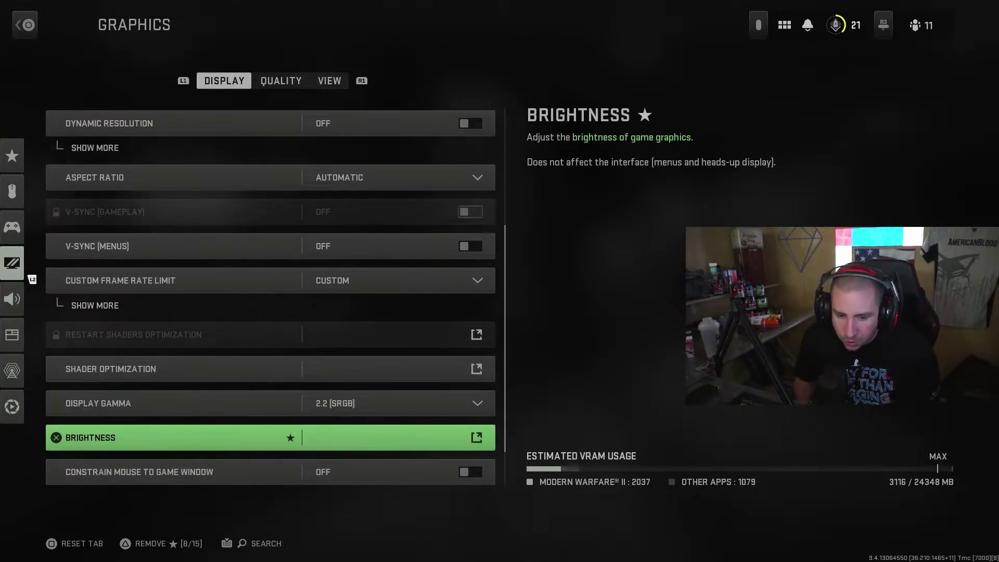
{"action": "key", "text": "Up"}
{"action": "key", "text": "Up"}
{"action": "key", "text": "Up"}
{"action": "key", "text": "Up"}
{"action": "key", "text": "Up"}
{"action": "key", "text": "Up"}
Change the upscaling and sharpening method in the quality settings to NVIDIA Image Scaling
{"action": "key", "text": "e"}
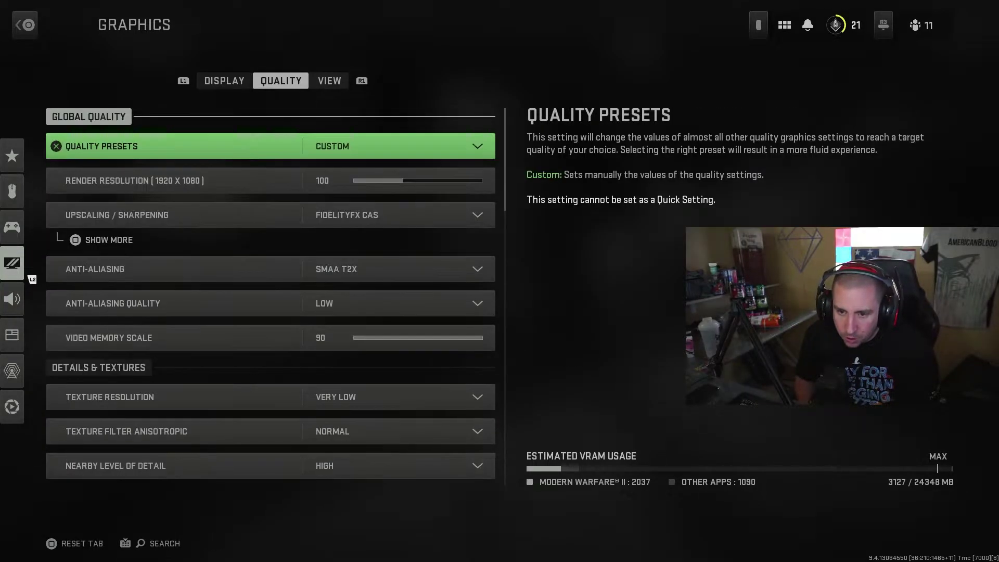
{"action": "key", "text": "Down"}
{"action": "key", "text": "Down"}
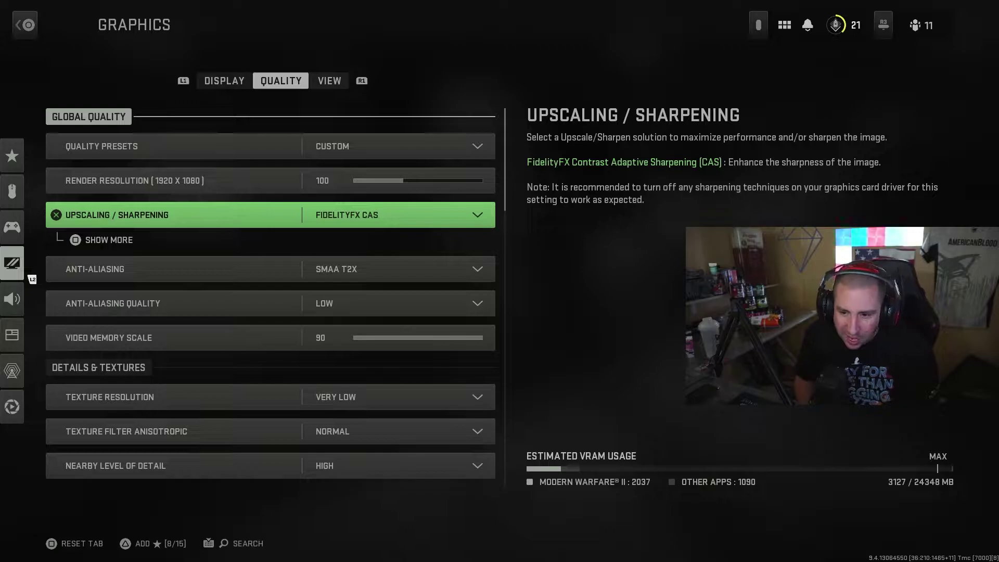
{"action": "key", "text": "Return"}
{"action": "key", "text": "Up"}
{"action": "key", "text": "Up"}
{"action": "key", "text": "Up"}
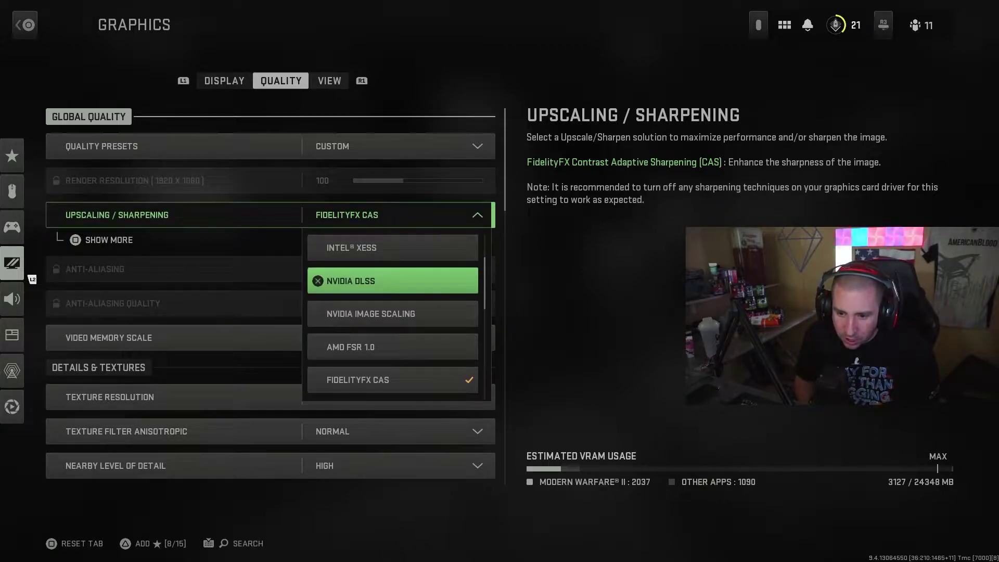
{"action": "key", "text": "Down"}
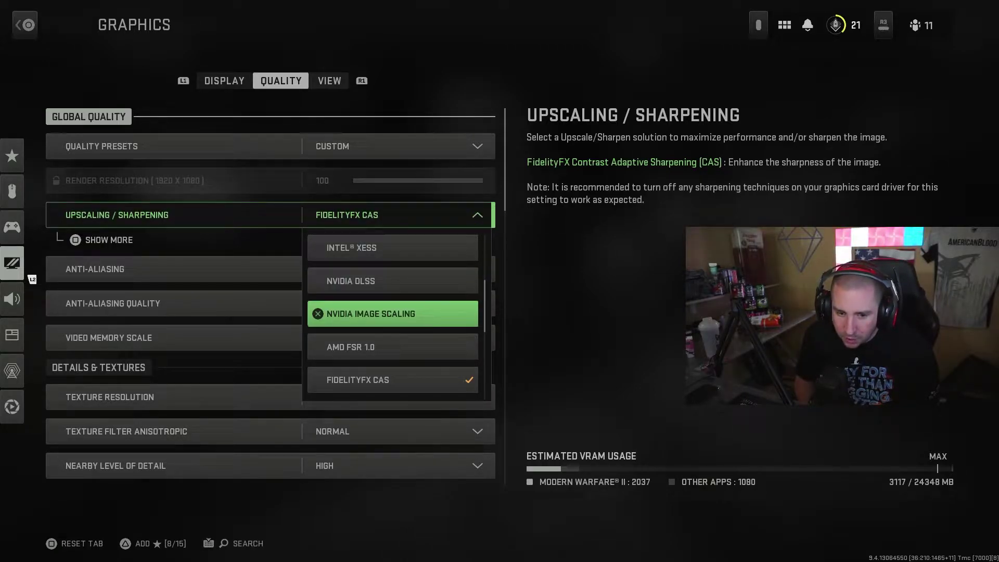
{"action": "key", "text": "Return"}
{"action": "key", "text": "Down"}
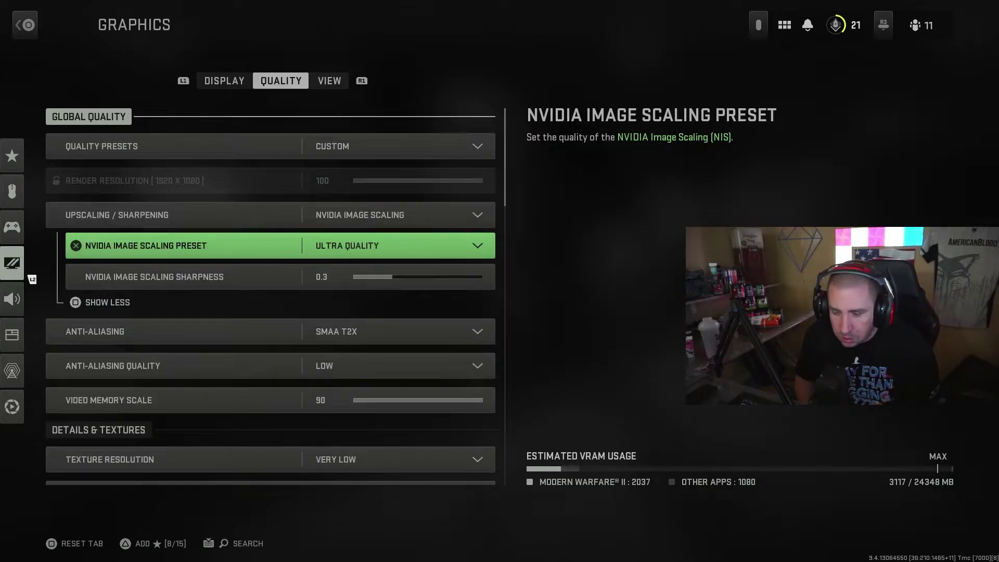
Turn the upscaling and sharpening method off in the global quality settings
{"action": "key", "text": "Up"}
{"action": "key", "text": "Return"}
{"action": "key", "text": "Down"}
{"action": "key", "text": "Down"}
{"action": "key", "text": "Down"}
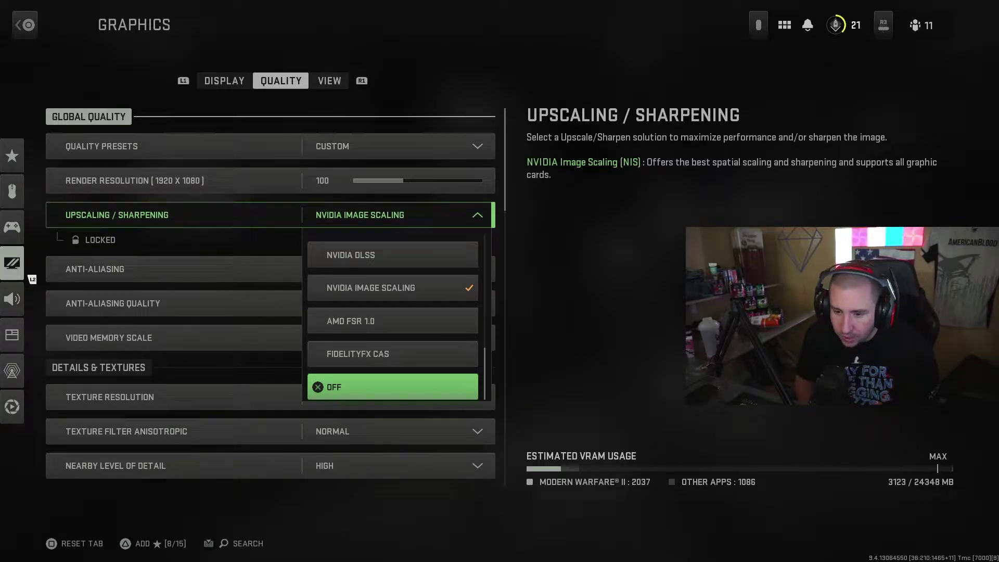
{"action": "key", "text": "Return"}
Set the upscaling and sharpening method to FidelityFX CAS
{"action": "key", "text": "Return"}
{"action": "key", "text": "Up"}
{"action": "key", "text": "Up"}
{"action": "key", "text": "Up"}
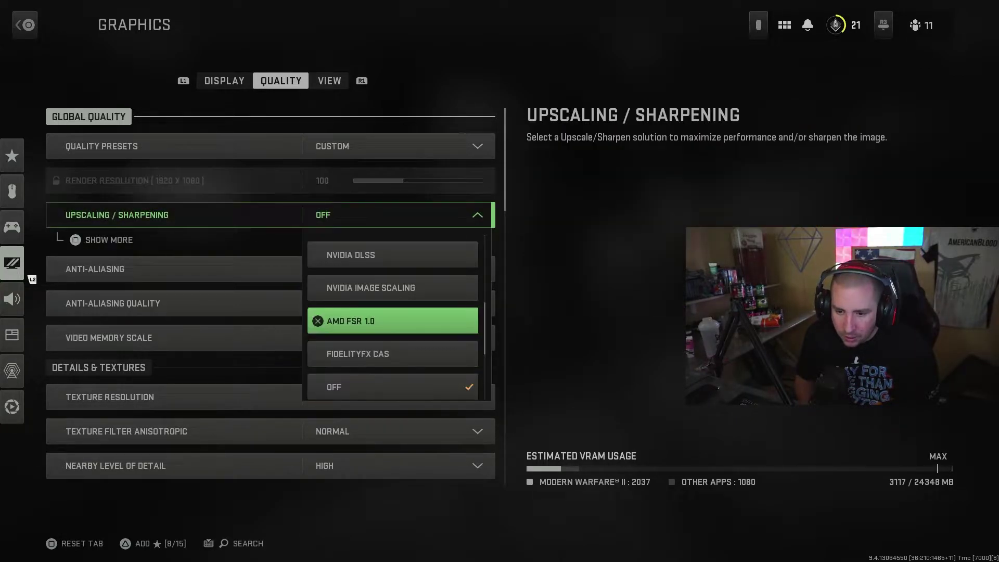
{"action": "key", "text": "Down"}
{"action": "key", "text": "Down"}
{"action": "key", "text": "Return"}
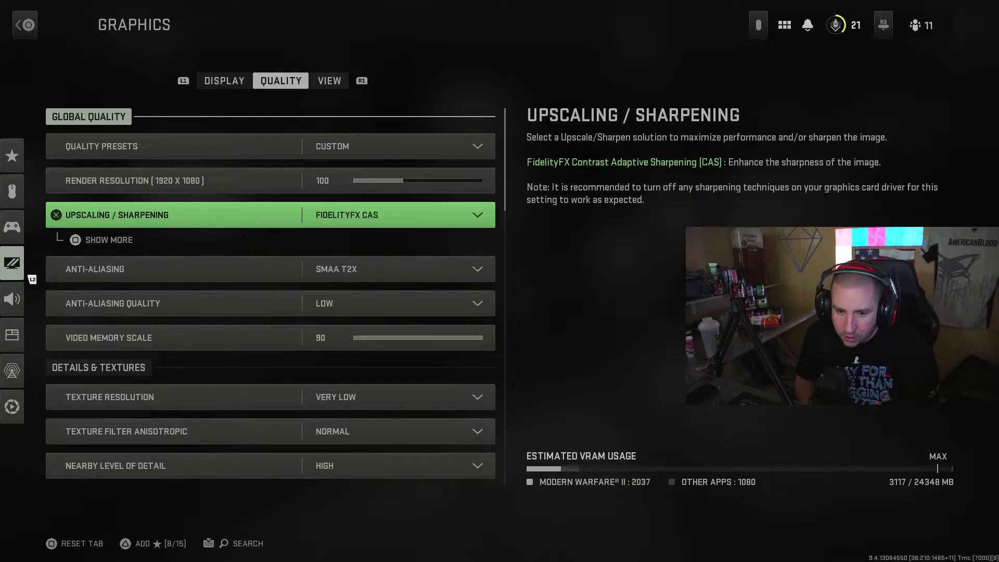
{"action": "key", "text": "space"}
{"action": "key", "text": "Down"}
{"action": "key", "text": "Up"}
Look through the available upscaling and sharpening methods, including NVIDIA Image Scaling and AMD FSR 1.0, without changing the selection
{"action": "key", "text": "Return"}
{"action": "key", "text": "Up"}
{"action": "key", "text": "Up"}
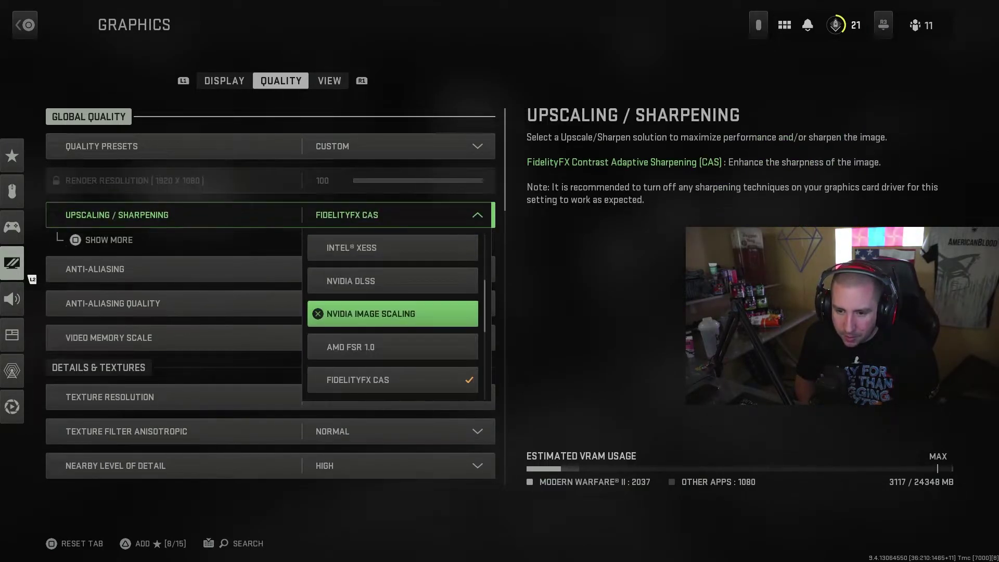
{"action": "key", "text": "Up"}
{"action": "key", "text": "Up"}
{"action": "key", "text": "Down"}
{"action": "key", "text": "Down"}
{"action": "key", "text": "Down"}
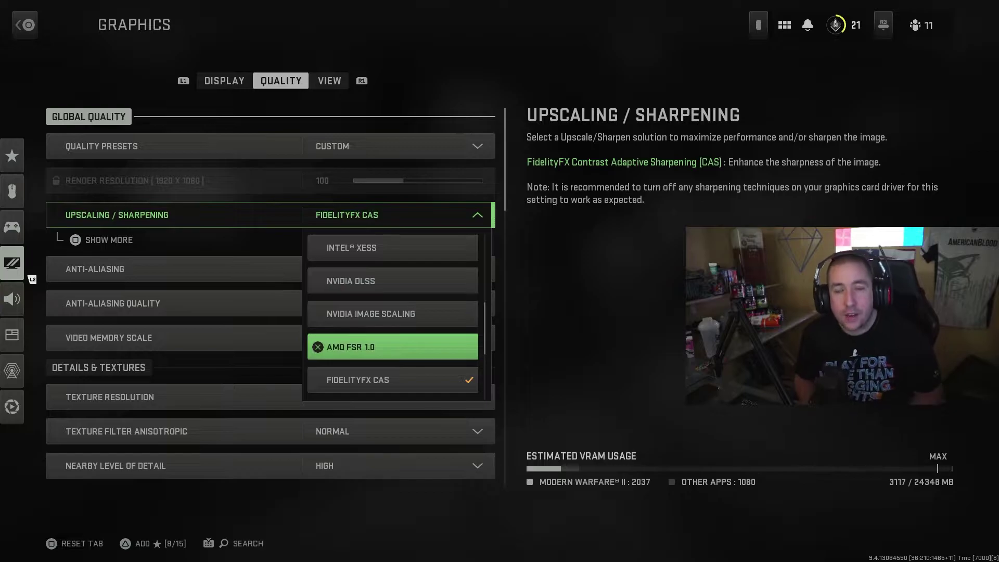
{"action": "key", "text": "Up"}
{"action": "key", "text": "Up"}
{"action": "key", "text": "Up"}
{"action": "key", "text": "Down"}
{"action": "key", "text": "Down"}
{"action": "key", "text": "Down"}
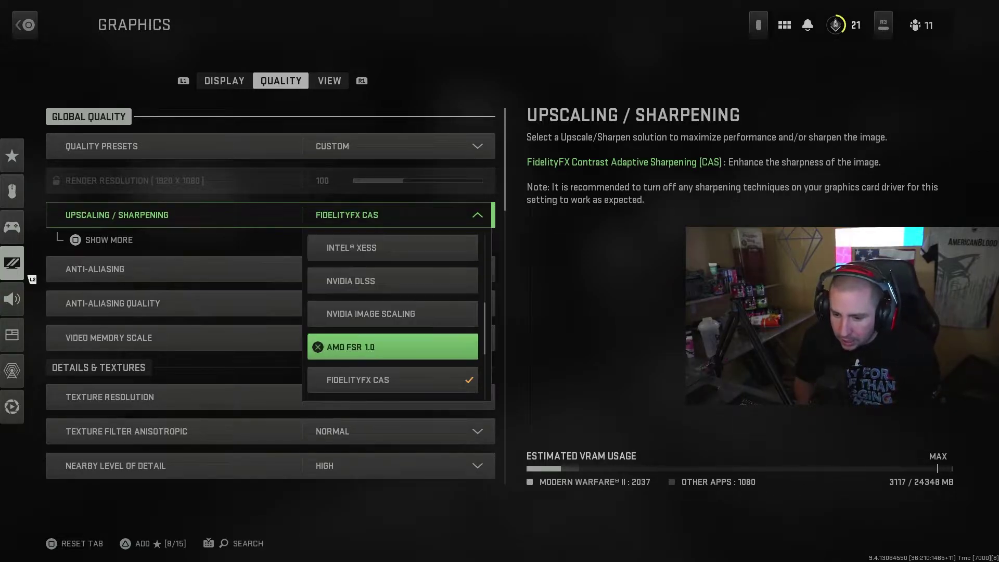
{"action": "key", "text": "Down"}
{"action": "key", "text": "Down"}
{"action": "key", "text": "Up"}
{"action": "key", "text": "Up"}
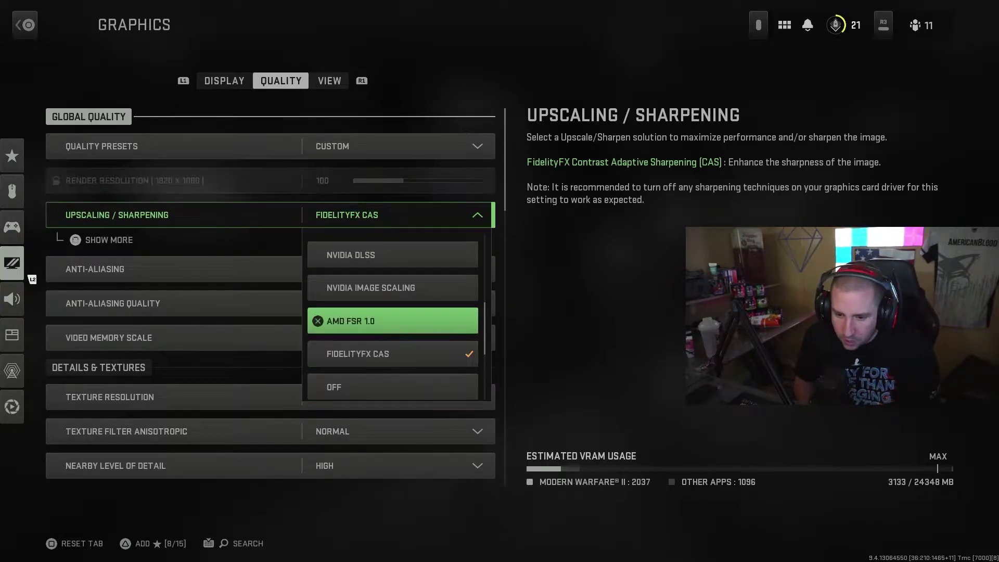
{"action": "key", "text": "Up"}
{"action": "key", "text": "Escape"}
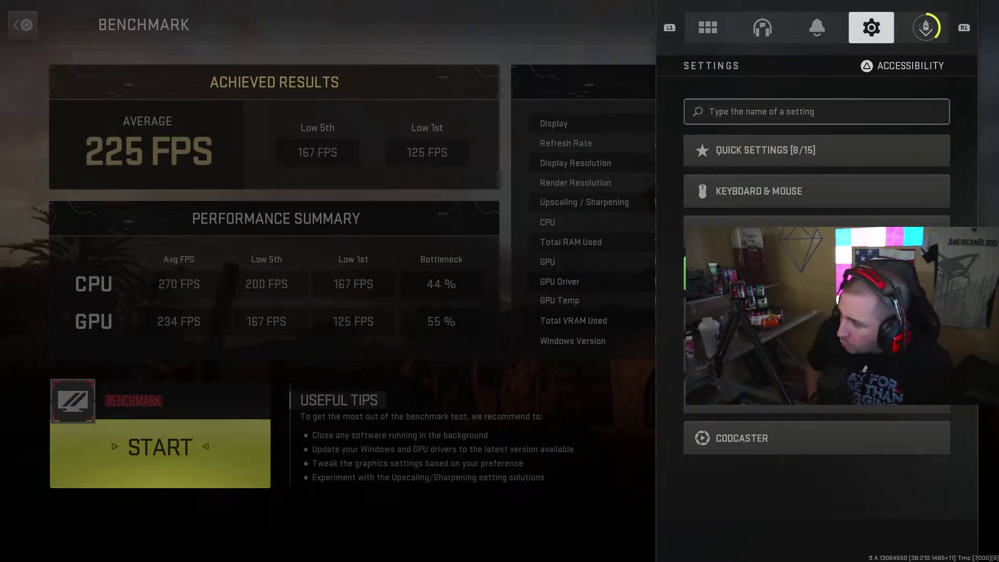
Leave the graphics settings and open the controller settings
{"action": "key", "text": "Escape"}
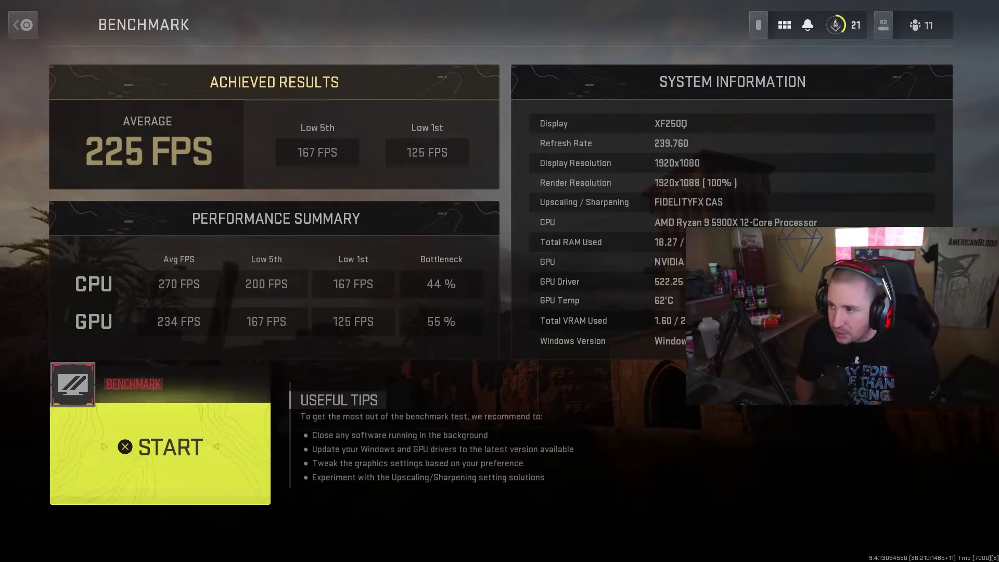
{"action": "key", "text": "Escape"}
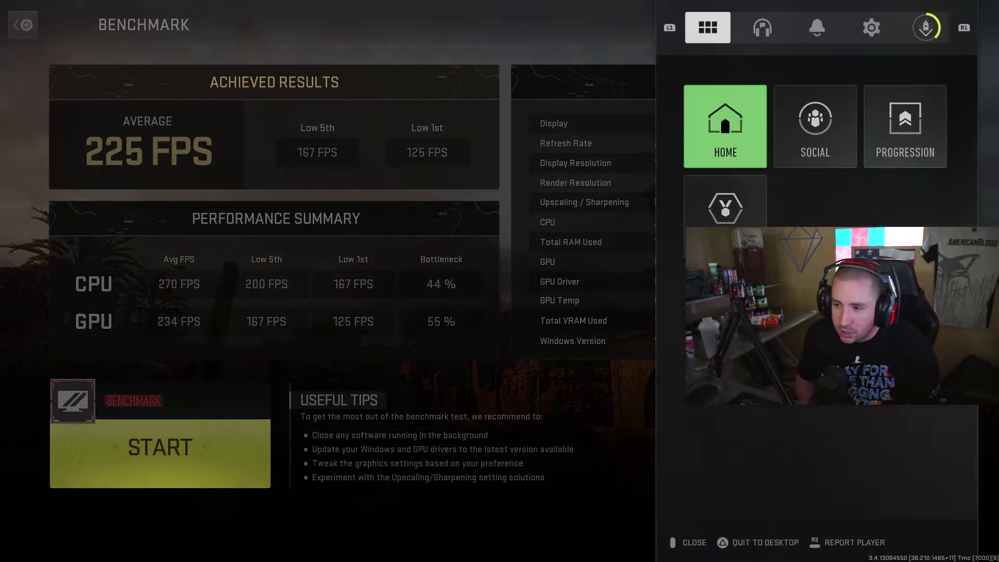
{"action": "key", "text": "e"}
{"action": "key", "text": "e"}
{"action": "key", "text": "e"}
{"action": "key", "text": "Down"}
{"action": "key", "text": "Return"}
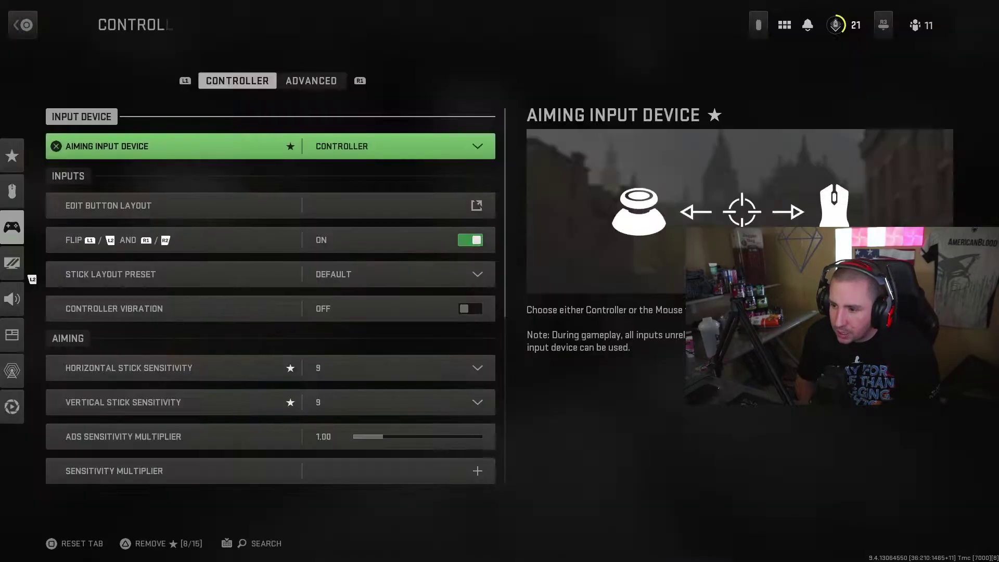
Review the controller's input and aiming settings from the aiming input device to the sensitivity multiplier
{"action": "key", "text": "Down"}
{"action": "key", "text": "Down"}
{"action": "key", "text": "Down"}
{"action": "key", "text": "Down"}
{"action": "key", "text": "Down"}
{"action": "key", "text": "Down"}
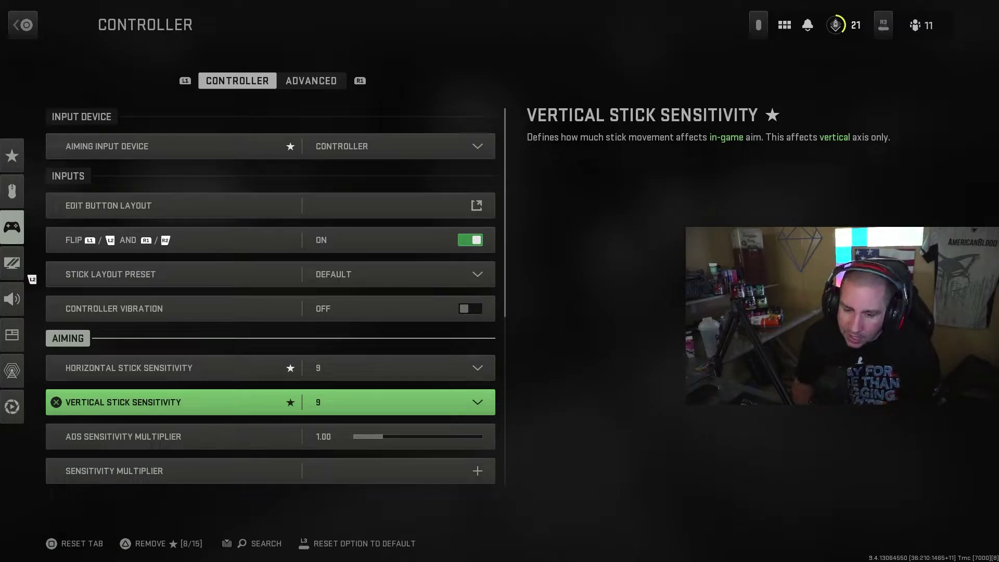
{"action": "key", "text": "Up"}
{"action": "key", "text": "Up"}
{"action": "key", "text": "Up"}
{"action": "key", "text": "Up"}
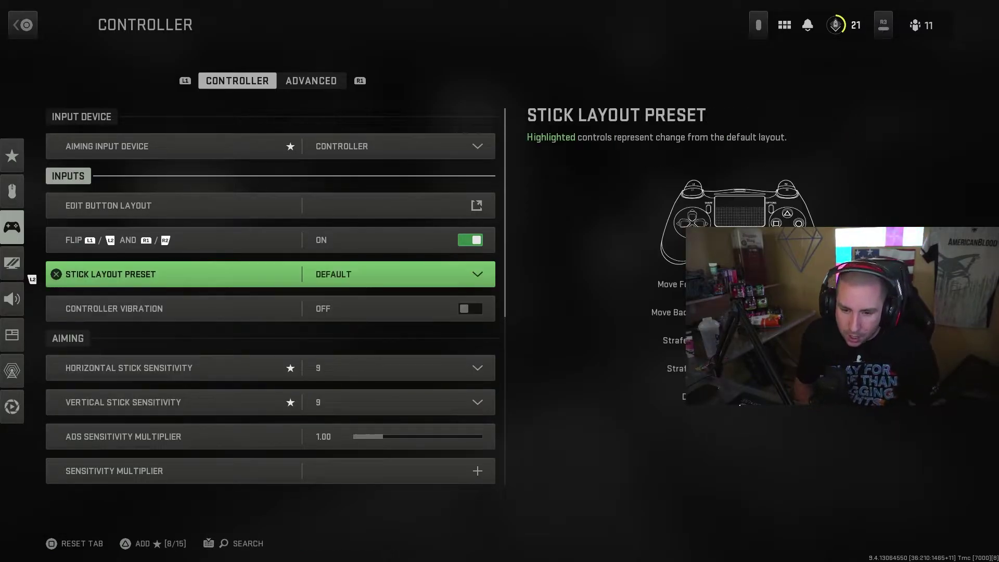
{"action": "key", "text": "Down"}
{"action": "key", "text": "Down"}
{"action": "key", "text": "Down"}
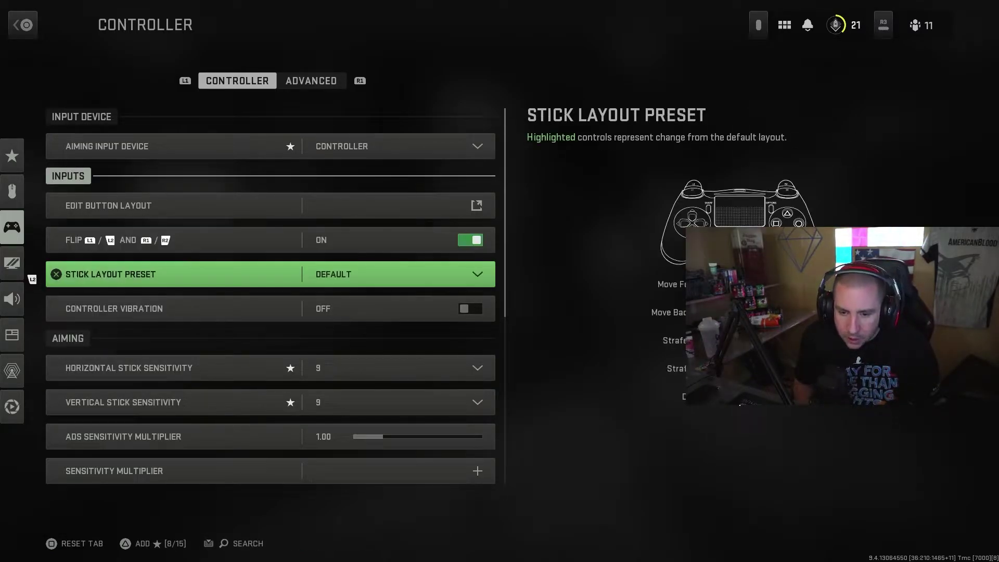
{"action": "key", "text": "Down"}
{"action": "key", "text": "Down"}
{"action": "key", "text": "Down"}
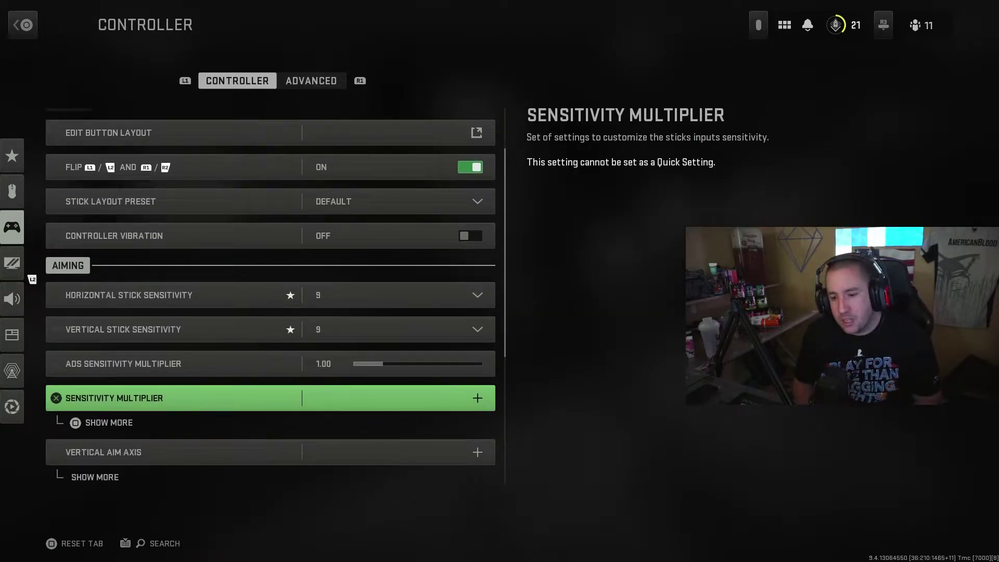
{"action": "key", "text": "Up"}
{"action": "key", "text": "Up"}
{"action": "key", "text": "Up"}
{"action": "key", "text": "Up"}
{"action": "key", "text": "Up"}
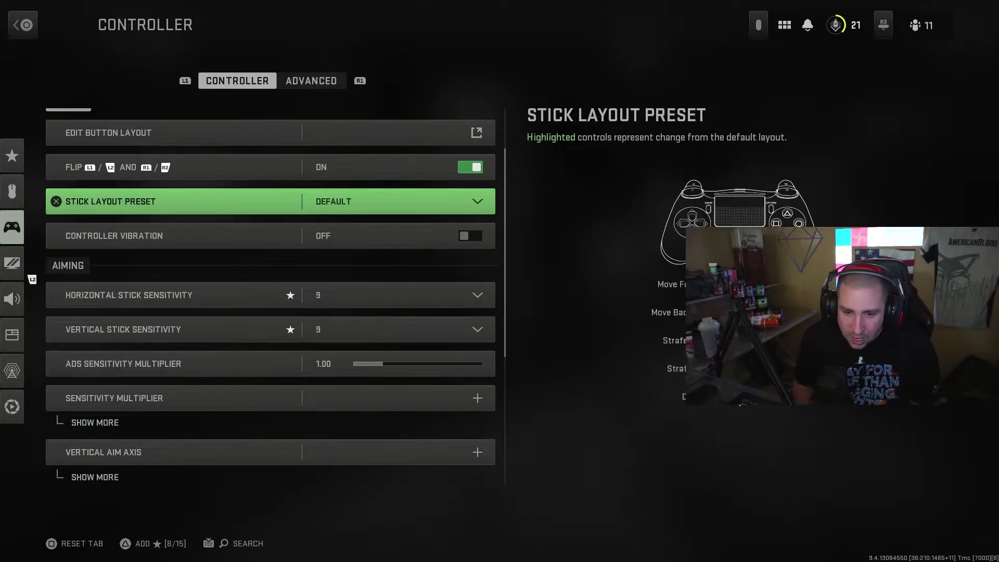
{"action": "key", "text": "Up"}
{"action": "key", "text": "Up"}
{"action": "key", "text": "Up"}
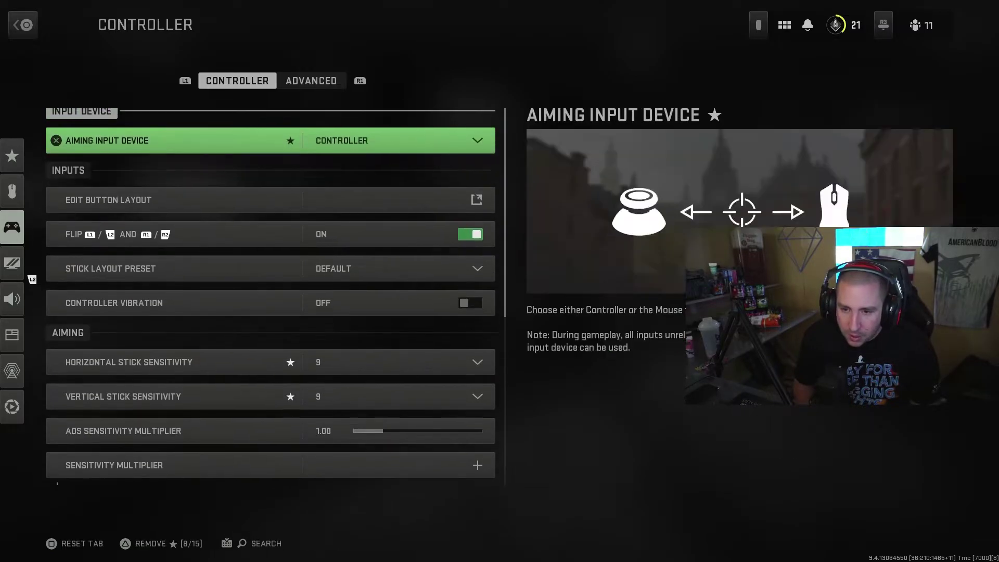
Go through the shoulder-button flip, stick layout, vibration and stick sensitivity settings down to the vertical aim axis
{"action": "key", "text": "Down"}
{"action": "key", "text": "Down"}
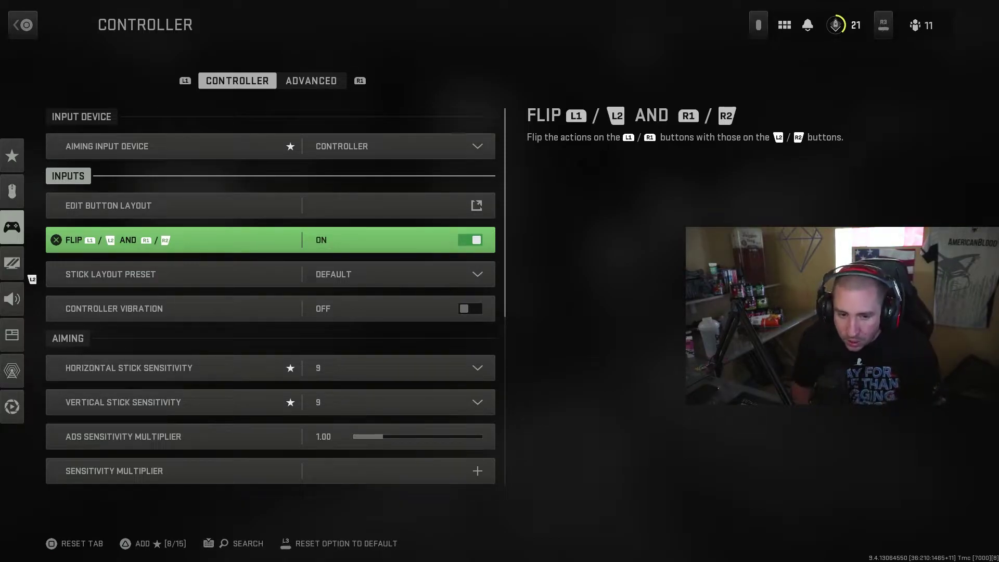
{"action": "key", "text": "Down"}
{"action": "key", "text": "Down"}
{"action": "key", "text": "Down"}
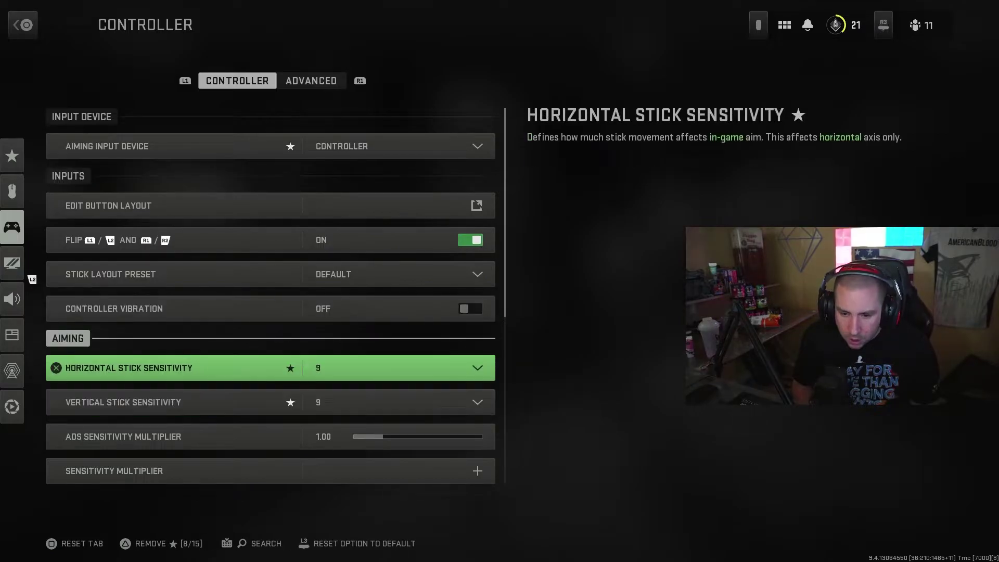
{"action": "key", "text": "Down"}
{"action": "key", "text": "Down"}
{"action": "key", "text": "Down"}
{"action": "key", "text": "Down"}
Examine the controller's gameplay settings, from aim down sight behavior and automatic sprint to interact/reload and armor plate behavior
{"action": "key", "text": "Down"}
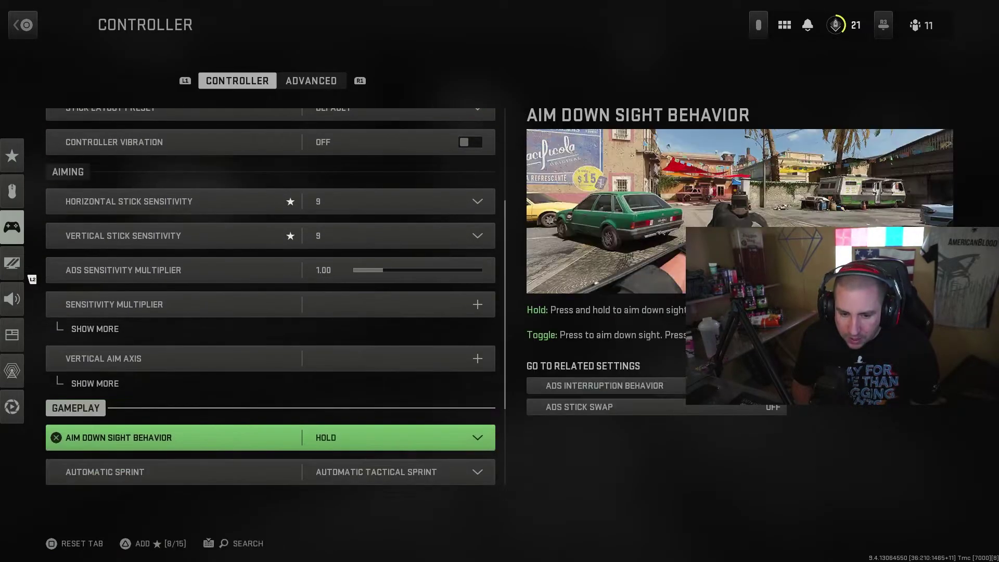
{"action": "key", "text": "Down"}
{"action": "key", "text": "Down"}
{"action": "key", "text": "Down"}
{"action": "key", "text": "Down"}
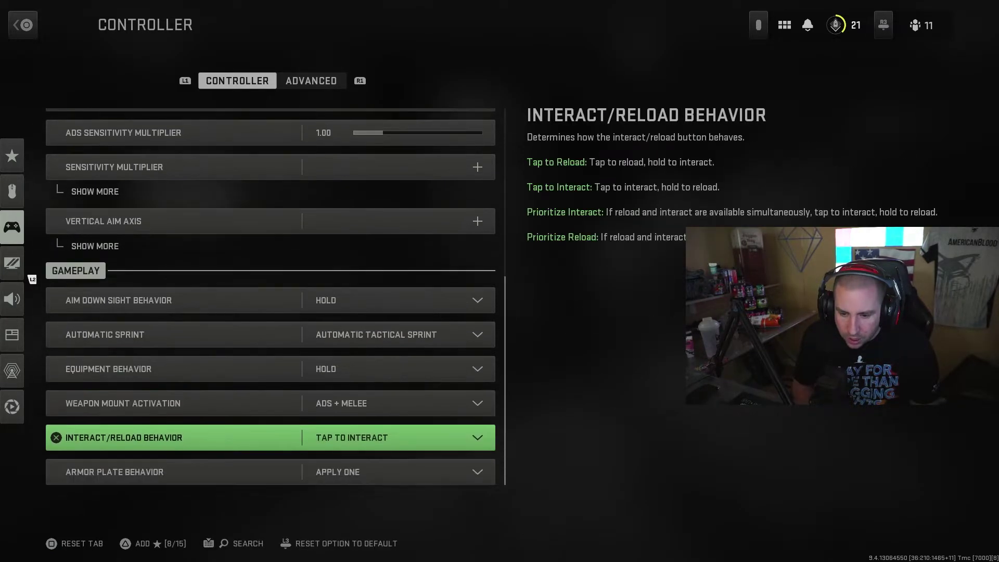
{"action": "key", "text": "Up"}
{"action": "key", "text": "Up"}
{"action": "key", "text": "Up"}
{"action": "key", "text": "Down"}
{"action": "key", "text": "Up"}
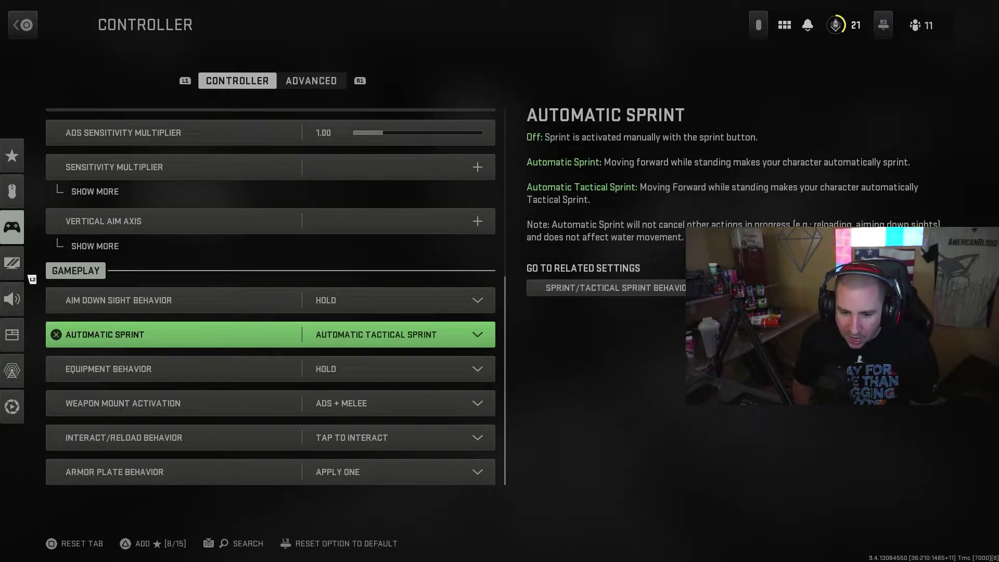
{"action": "key", "text": "Down"}
{"action": "key", "text": "Down"}
{"action": "key", "text": "Down"}
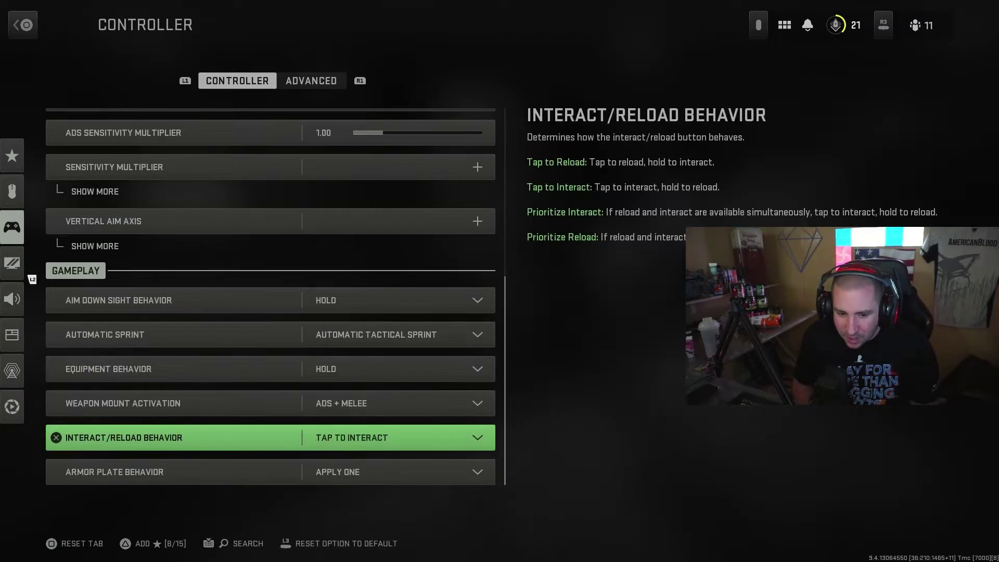
{"action": "key", "text": "Down"}
{"action": "key", "text": "Up"}
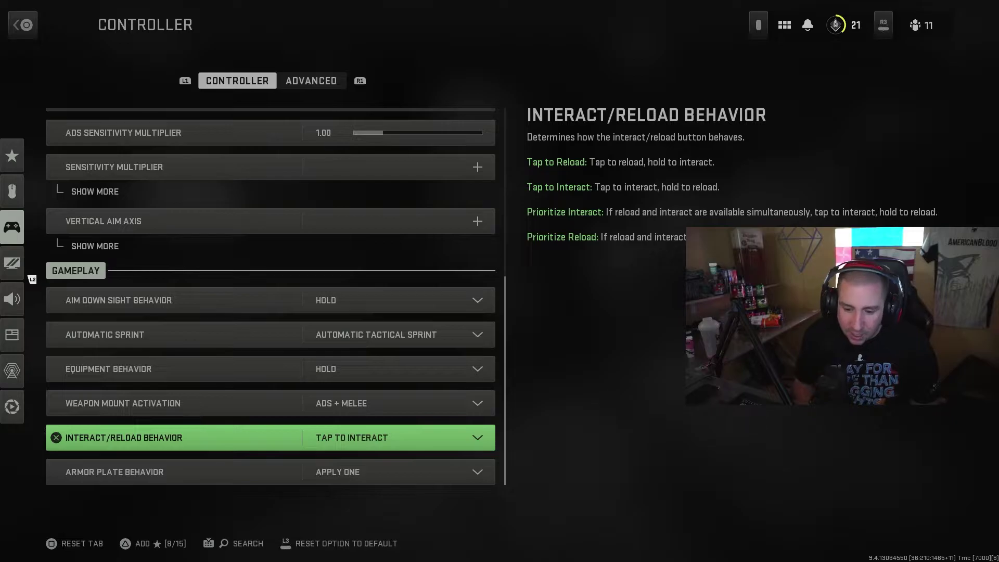
Set the armor plate behavior to Apply All
{"action": "key", "text": "Down"}
{"action": "key", "text": "Return"}
{"action": "key", "text": "Down"}
{"action": "key", "text": "Return"}
{"action": "key", "text": "Up"}
{"action": "key", "text": "Down"}
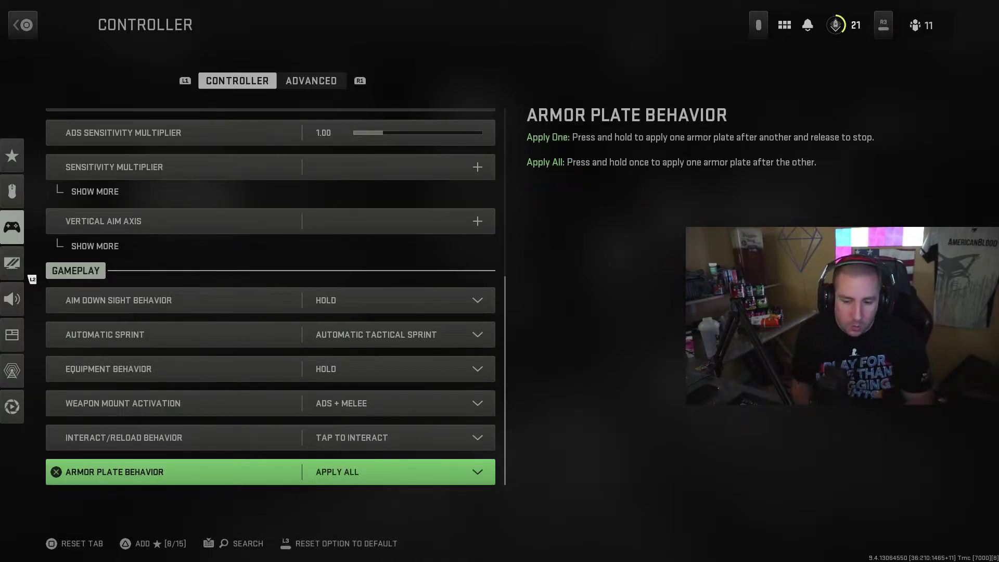
{"action": "key", "text": "Up"}
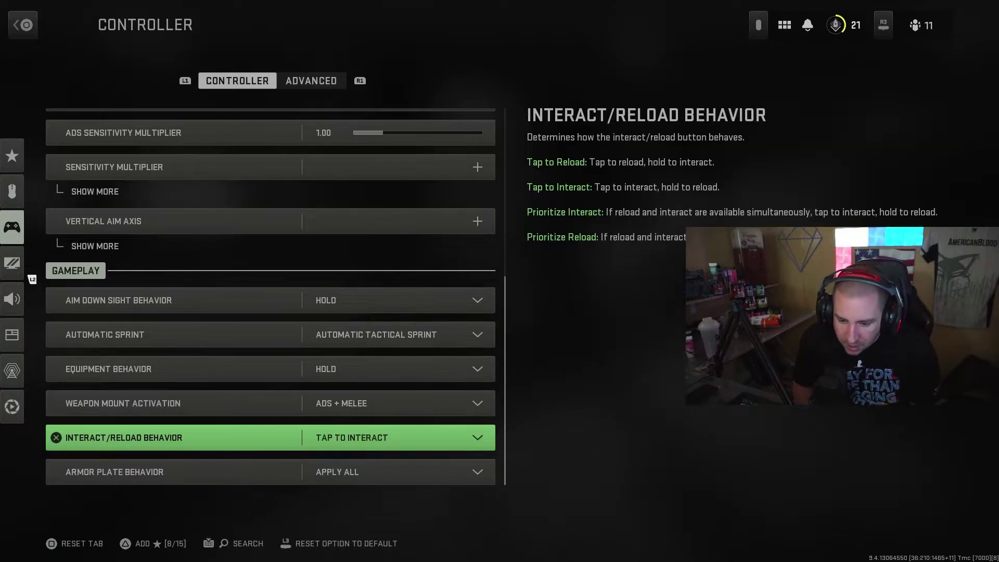
Open the advanced controller settings and look through the aim assist type choices, keeping Default
{"action": "key", "text": "Up"}
{"action": "key", "text": "Home"}
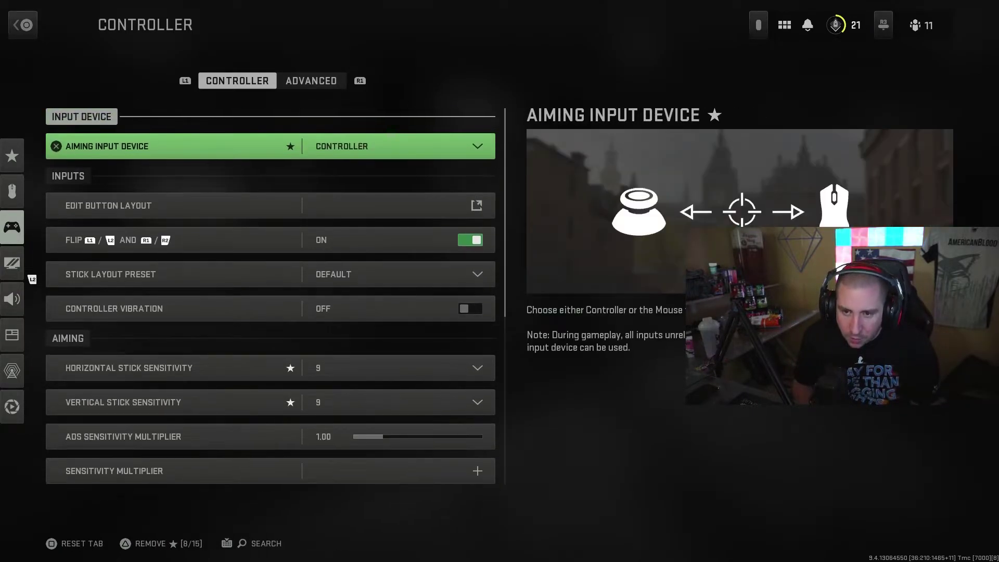
{"action": "key", "text": "e"}
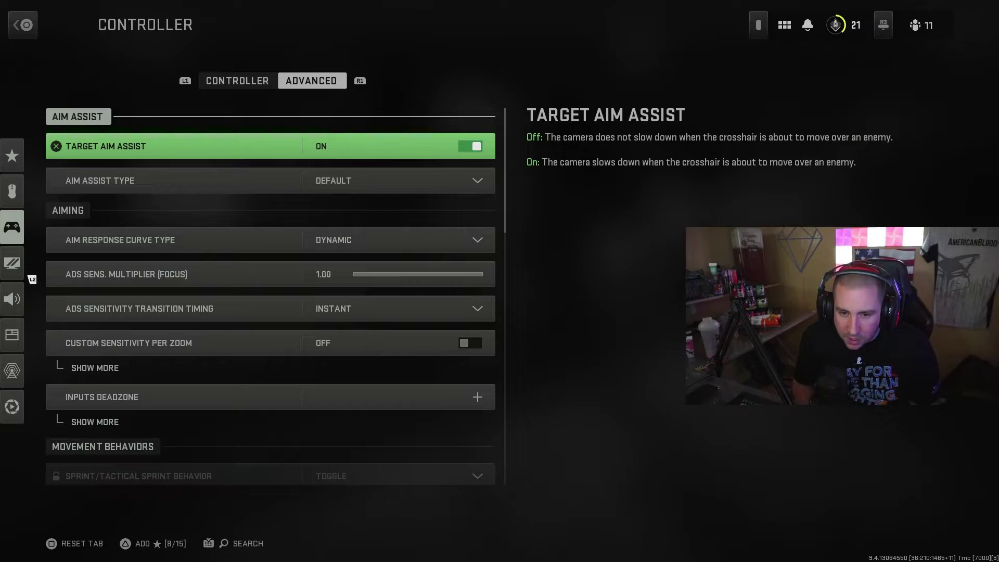
{"action": "key", "text": "Down"}
{"action": "key", "text": "Return"}
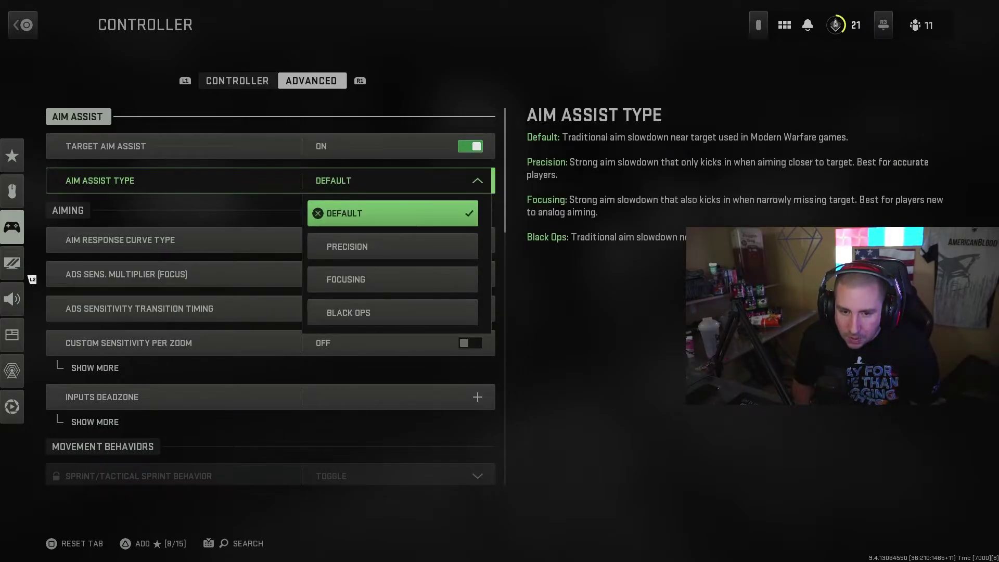
{"action": "key", "text": "Down"}
{"action": "key", "text": "Down"}
{"action": "key", "text": "Down"}
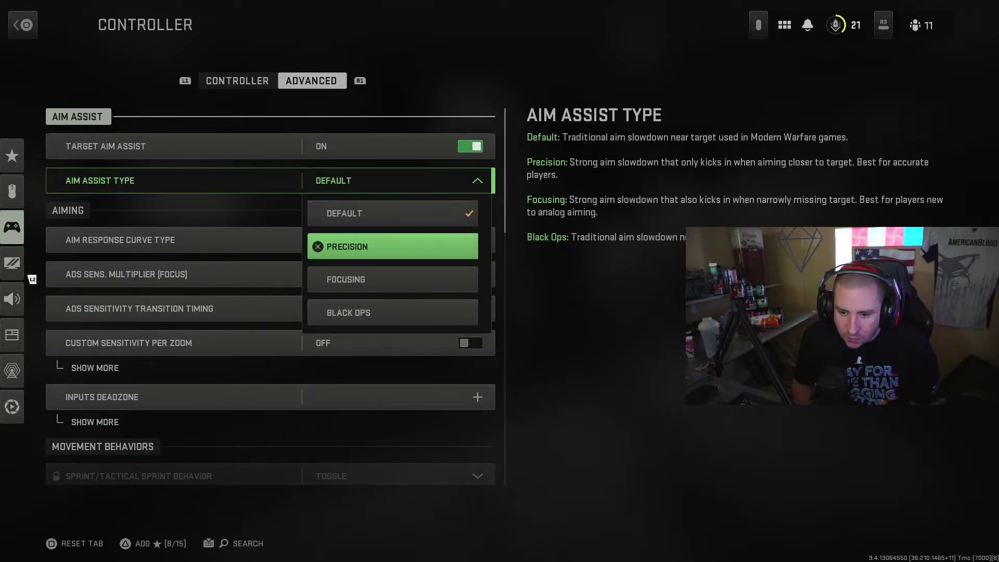
{"action": "key", "text": "Escape"}
{"action": "key", "text": "Down"}
{"action": "key", "text": "Up"}
{"action": "key", "text": "Return"}
{"action": "key", "text": "Down"}
{"action": "key", "text": "Down"}
{"action": "key", "text": "Down"}
{"action": "key", "text": "Up"}
{"action": "key", "text": "Up"}
{"action": "key", "text": "Up"}
{"action": "key", "text": "Escape"}
Pass over the remaining aiming options and expand the inputs deadzone settings
{"action": "key", "text": "Down"}
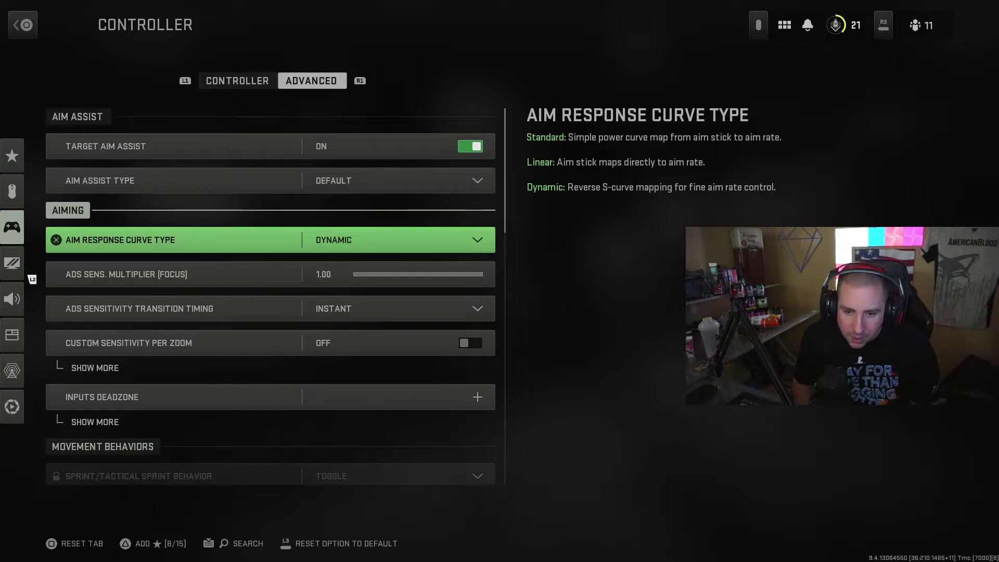
{"action": "key", "text": "Down"}
{"action": "key", "text": "Down"}
{"action": "key", "text": "Down"}
{"action": "key", "text": "Down"}
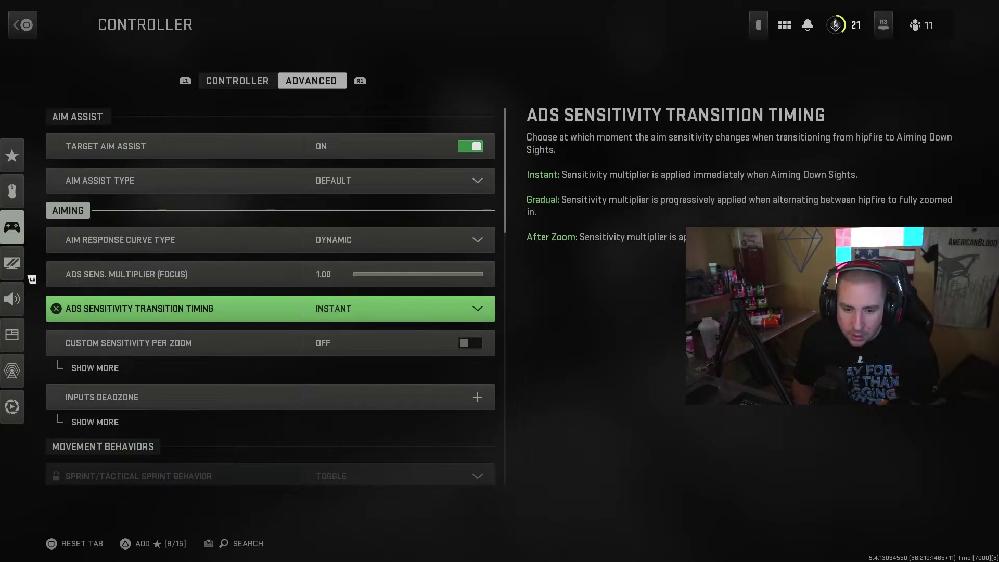
{"action": "key", "text": "Return"}
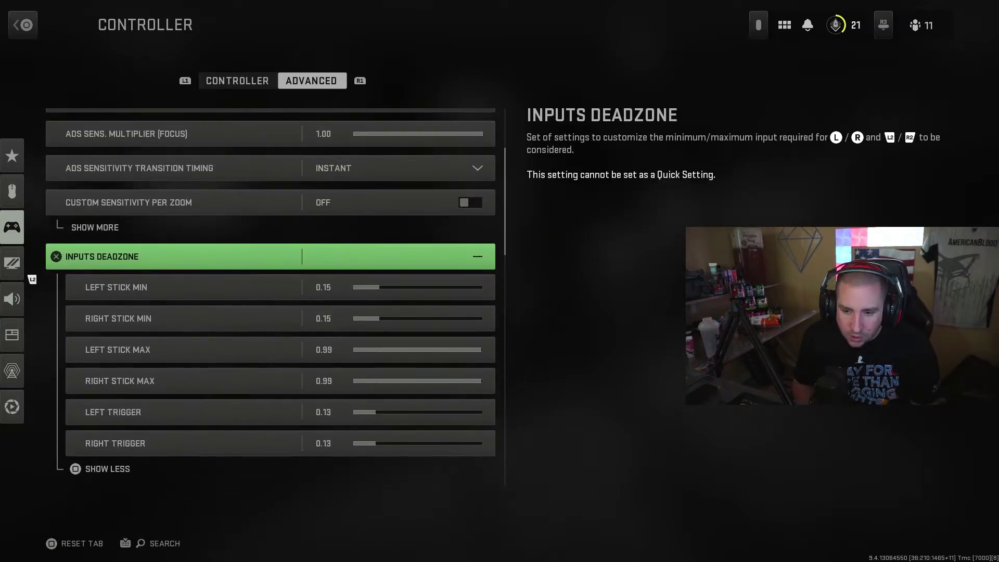
Set the left stick's minimum deadzone to 0.06 and move on to the right stick's minimum
{"action": "key", "text": "Down"}
{"action": "key", "text": "Left"}
{"action": "key", "text": "Left"}
{"action": "key", "text": "Left"}
{"action": "key", "text": "Left"}
{"action": "key", "text": "Left"}
{"action": "key", "text": "Left"}
{"action": "key", "text": "Left"}
{"action": "key", "text": "Left"}
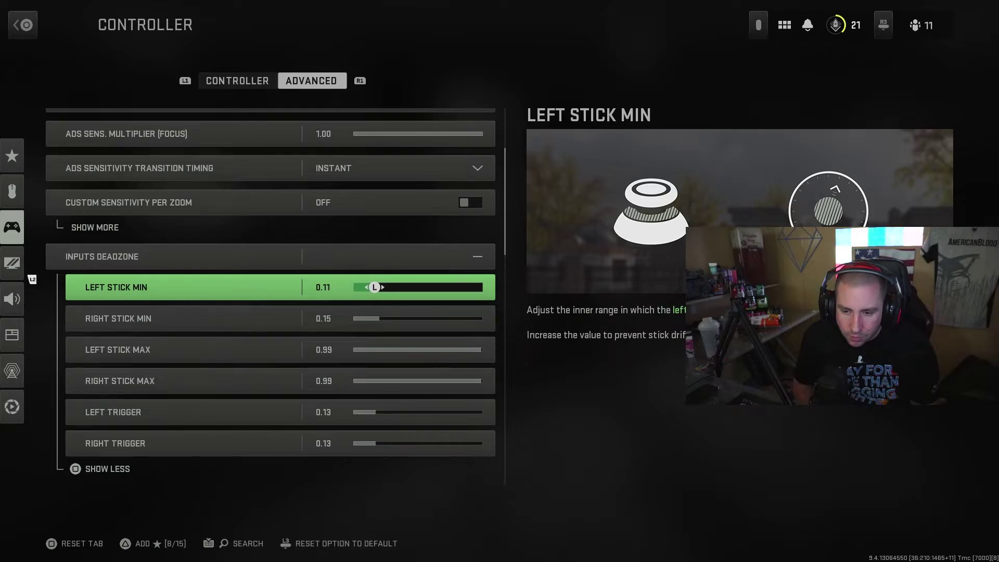
{"action": "key", "text": "Down"}
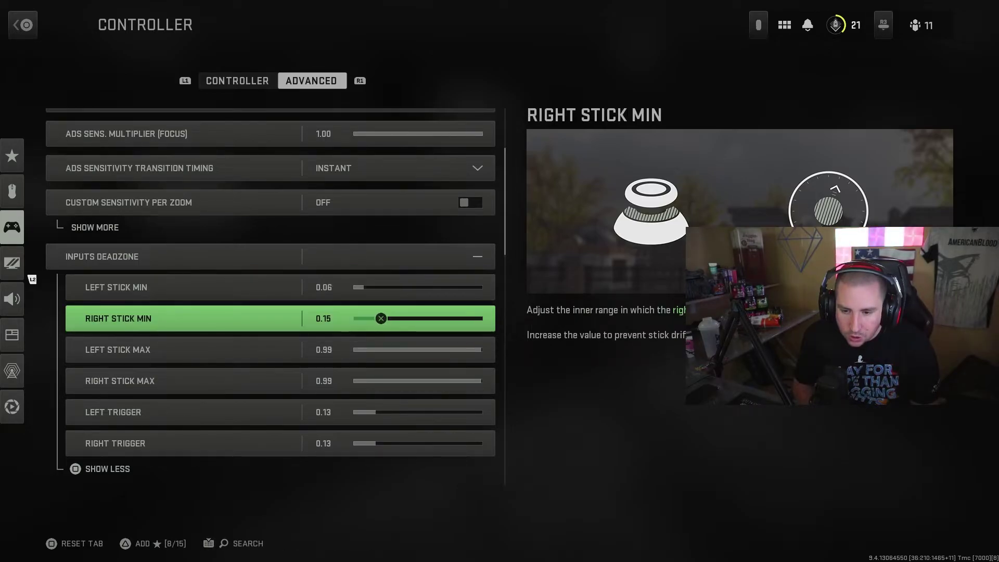
Set the right stick's minimum deadzone to 0.06
{"action": "key", "text": "Left"}
{"action": "key", "text": "Left"}
{"action": "key", "text": "Left"}
{"action": "key", "text": "Left"}
{"action": "key", "text": "Left"}
{"action": "key", "text": "Left"}
{"action": "key", "text": "Left"}
{"action": "key", "text": "Left"}
{"action": "key", "text": "Left"}
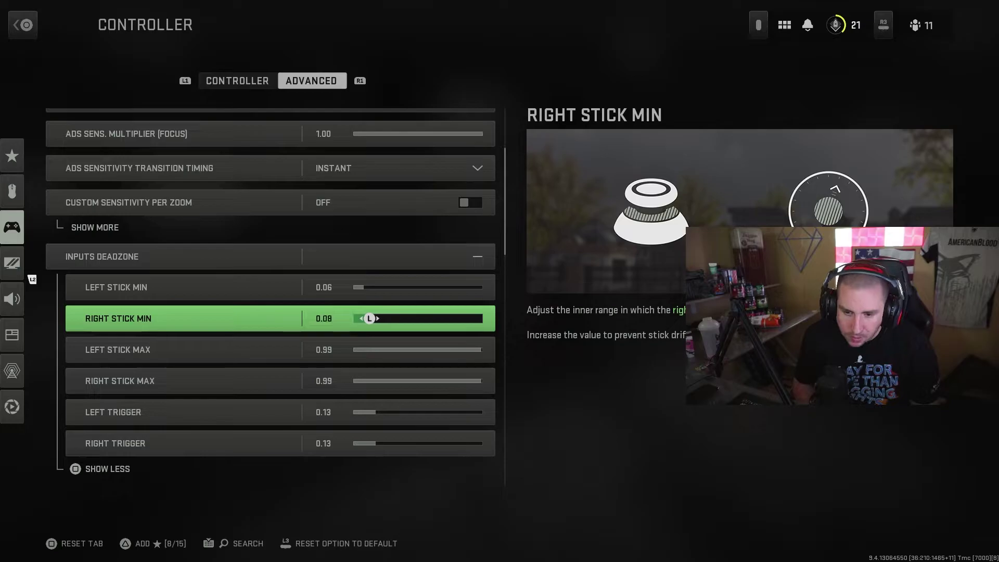
Leave both stick maximums as they are and lower the left trigger deadzone to 0.00
{"action": "key", "text": "Down"}
{"action": "key", "text": "Down"}
{"action": "key", "text": "Down"}
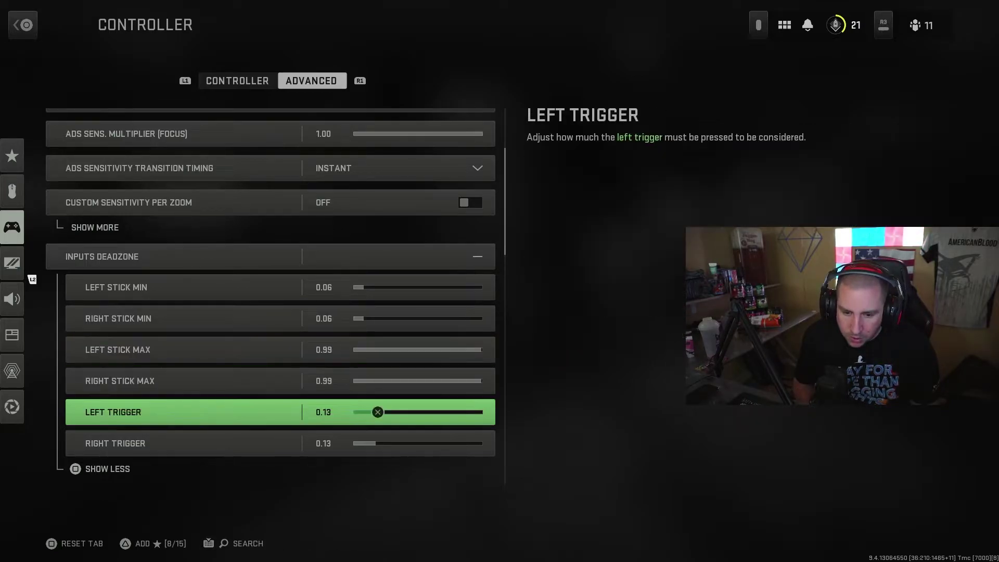
{"action": "key", "text": "Left"}
{"action": "key", "text": "Left"}
{"action": "key", "text": "Left"}
{"action": "key", "text": "Left"}
{"action": "key", "text": "Left"}
{"action": "key", "text": "Left"}
{"action": "key", "text": "Left"}
{"action": "key", "text": "Left"}
{"action": "key", "text": "Left"}
{"action": "key", "text": "Left"}
{"action": "key", "text": "Left"}
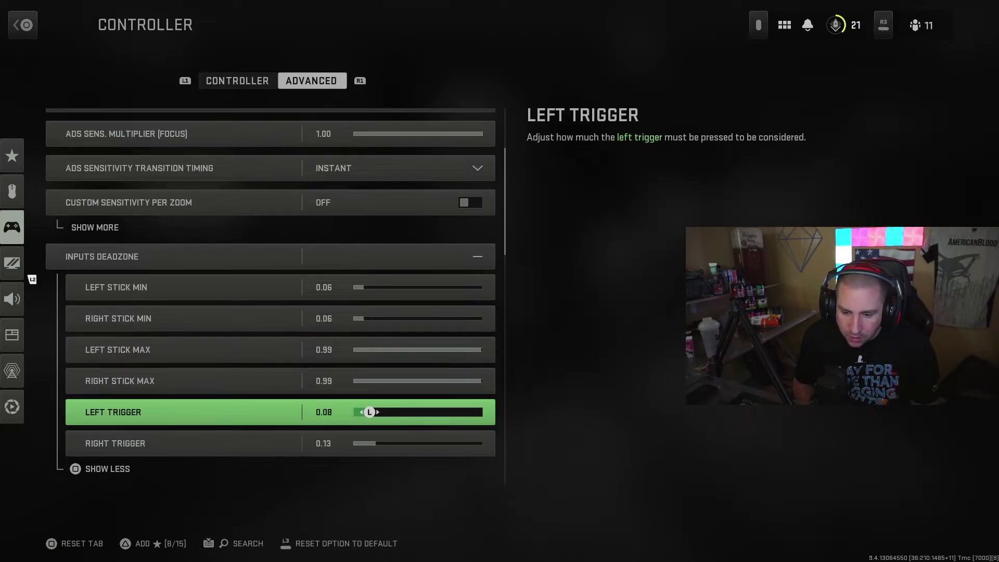
{"action": "key", "text": "Left"}
{"action": "key", "text": "Left"}
Lower the right trigger deadzone to 0.00
{"action": "key", "text": "Down"}
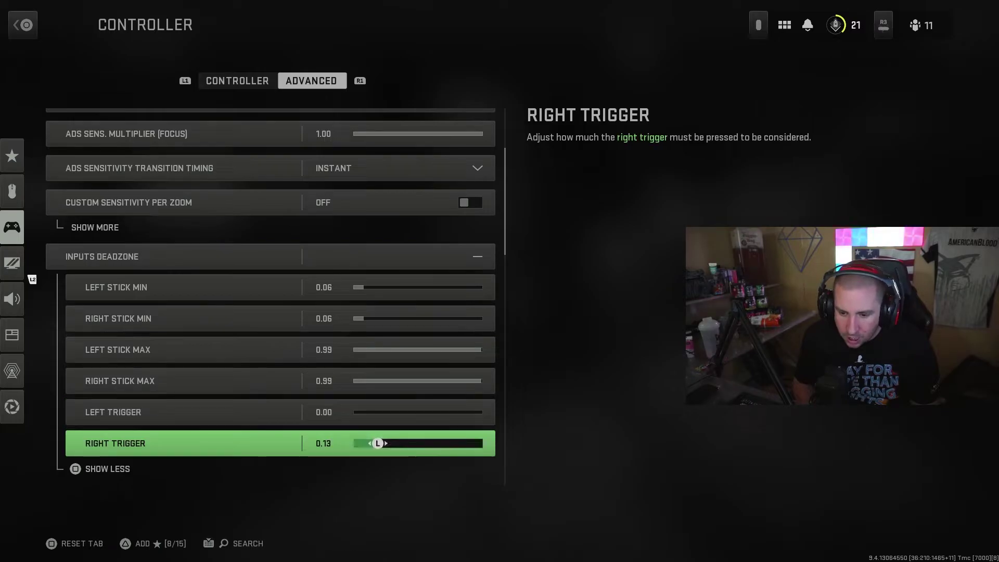
{"action": "key", "text": "Left"}
{"action": "key", "text": "Left"}
{"action": "key", "text": "Left"}
{"action": "key", "text": "Left"}
{"action": "key", "text": "Left"}
{"action": "key", "text": "Left"}
{"action": "key", "text": "Left"}
{"action": "key", "text": "Left"}
{"action": "key", "text": "Left"}
{"action": "key", "text": "Left"}
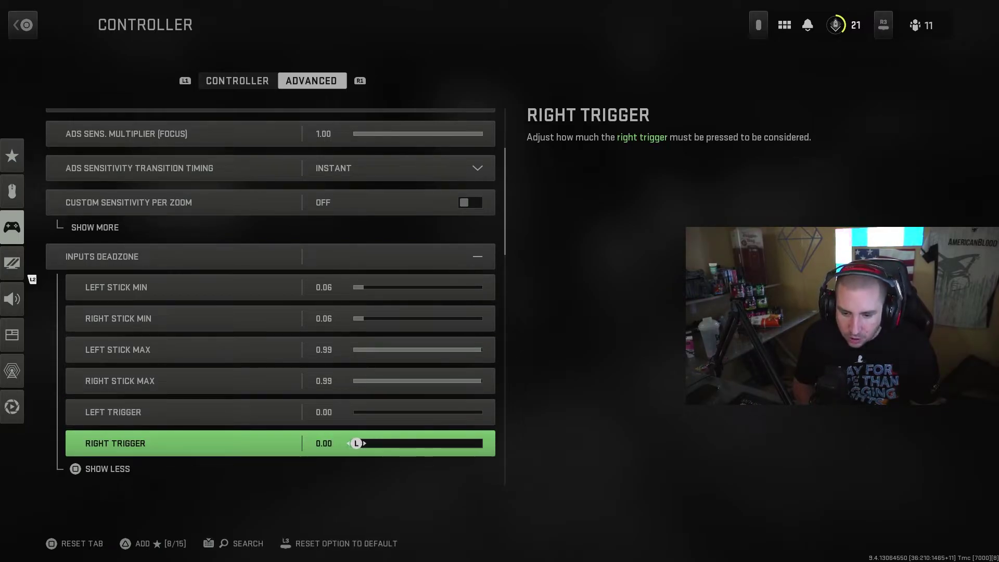
Review the movement behaviors, from tactical sprint and the mantle options to sprinting door bash
{"action": "key", "text": "Down"}
{"action": "key", "text": "Down"}
{"action": "key", "text": "Down"}
{"action": "key", "text": "Down"}
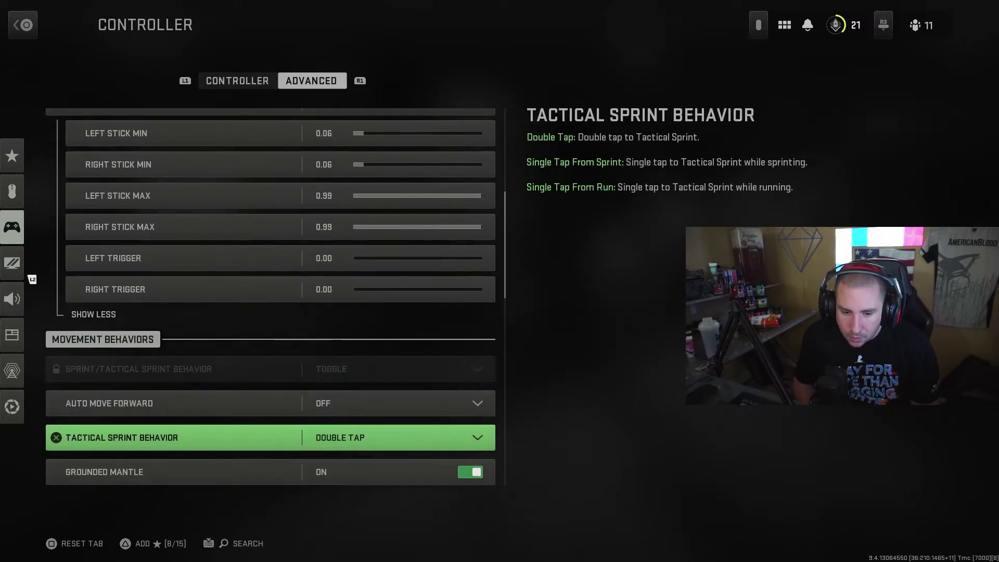
{"action": "key", "text": "Down"}
{"action": "key", "text": "Down"}
{"action": "key", "text": "Down"}
{"action": "key", "text": "Up"}
{"action": "key", "text": "Up"}
{"action": "key", "text": "Down"}
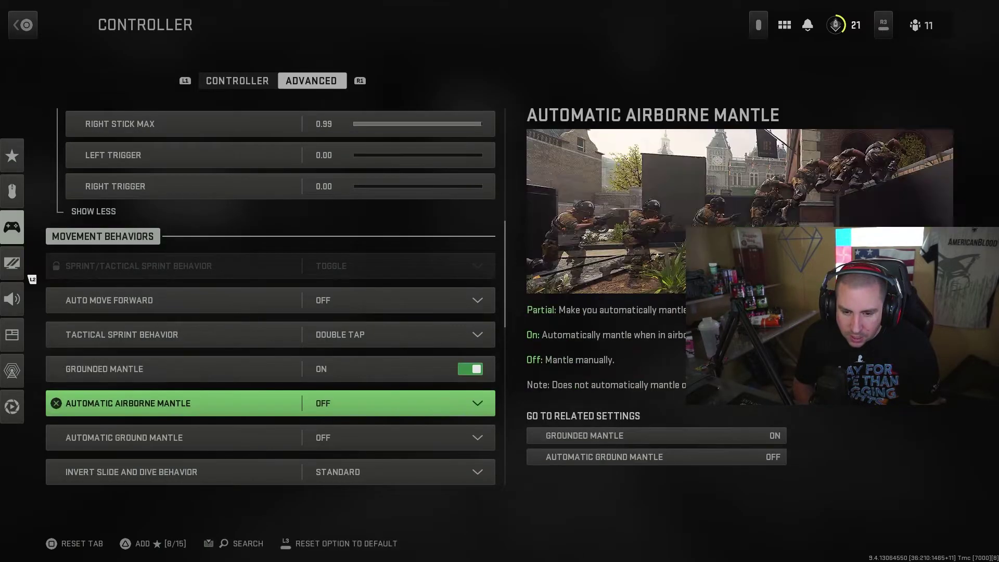
{"action": "key", "text": "Down"}
{"action": "key", "text": "Down"}
{"action": "key", "text": "Down"}
{"action": "key", "text": "Down"}
{"action": "key", "text": "Down"}
{"action": "key", "text": "Down"}
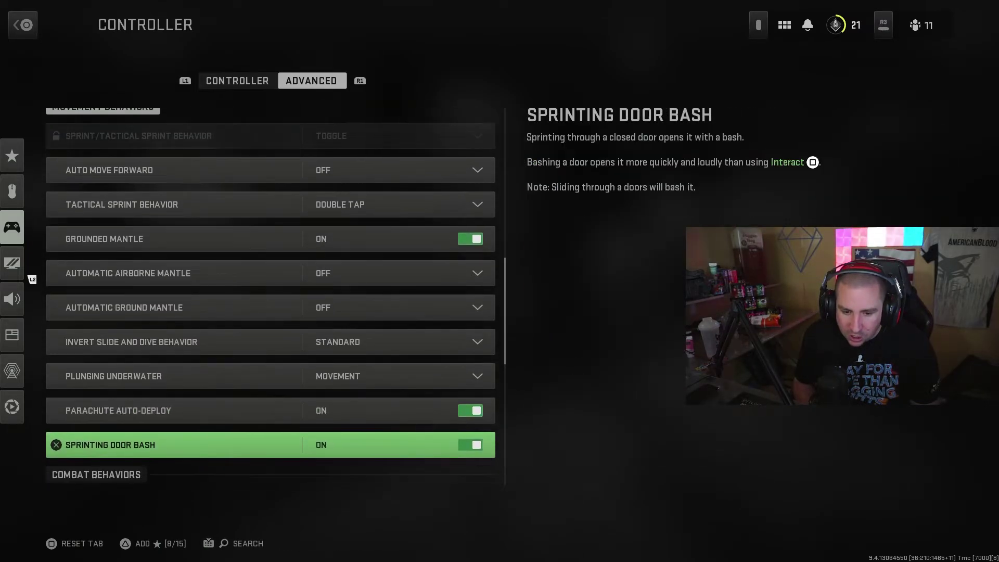
Look over the combat, vehicle and overlay behavior settings of the controller
{"action": "key", "text": "Down"}
{"action": "key", "text": "Down"}
{"action": "key", "text": "Down"}
{"action": "key", "text": "Down"}
{"action": "key", "text": "Down"}
{"action": "key", "text": "Down"}
{"action": "key", "text": "Down"}
{"action": "key", "text": "Down"}
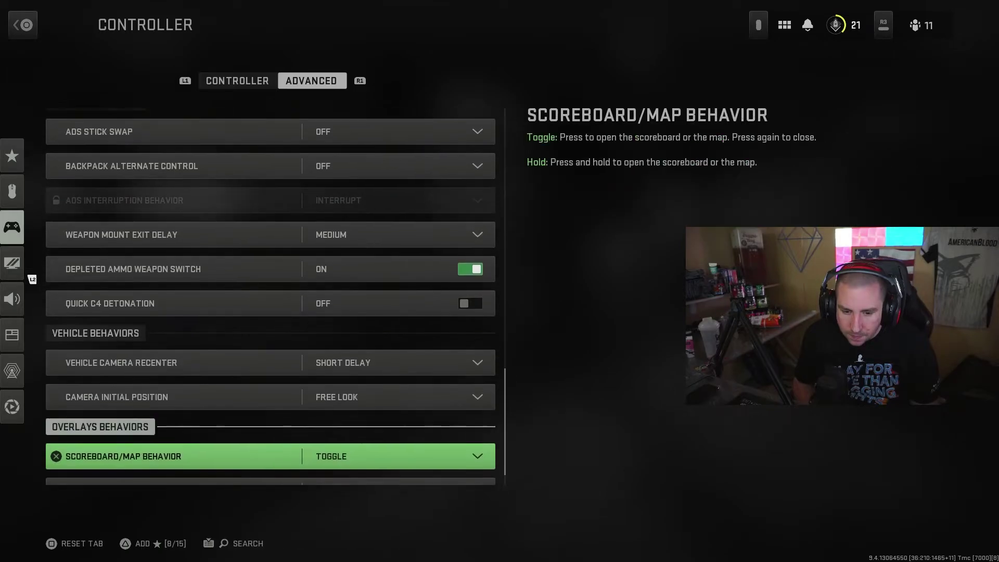
{"action": "key", "text": "Down"}
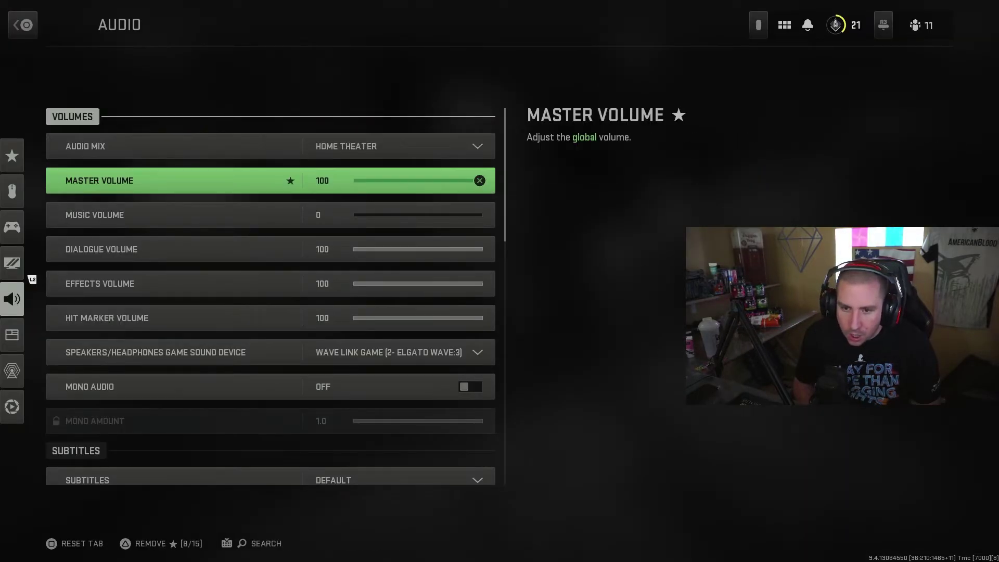
In the audio settings, compare the audio mix choices such as Headphones and Headphone Bass Boost, keeping Home Theater
{"action": "key", "text": "Return"}
{"action": "key", "text": "Up"}
{"action": "key", "text": "Up"}
{"action": "key", "text": "Up"}
{"action": "key", "text": "Down"}
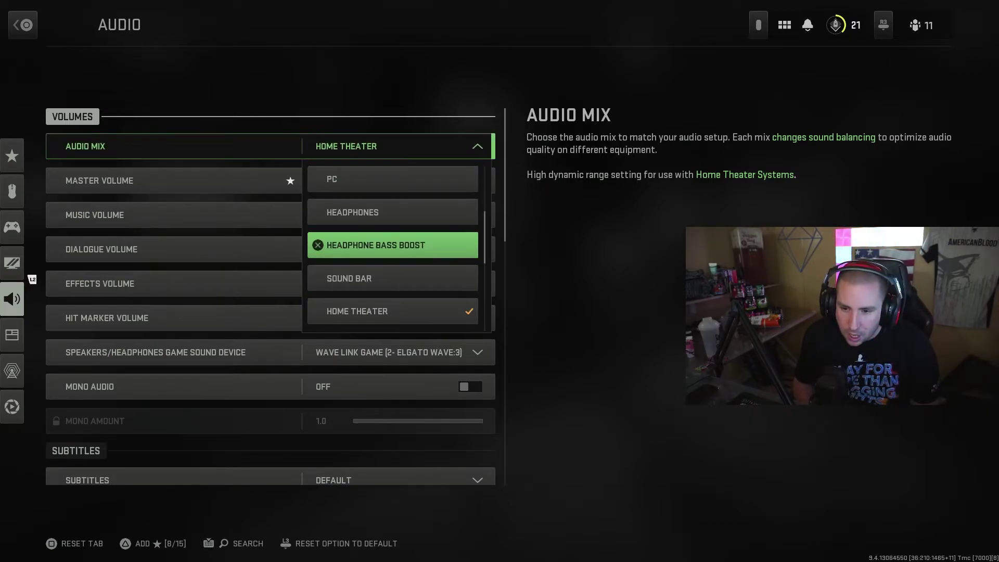
{"action": "key", "text": "Up"}
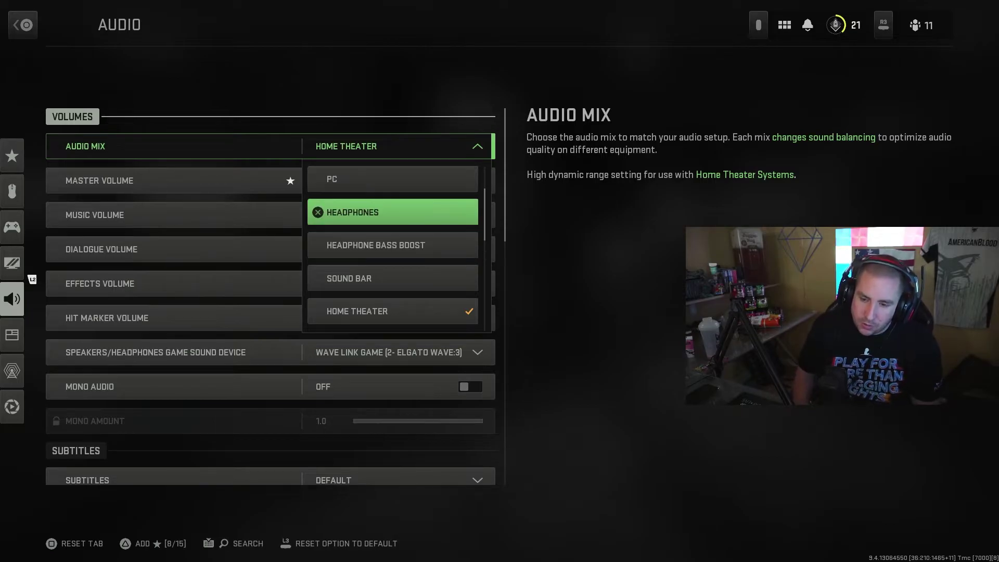
{"action": "key", "text": "Down"}
{"action": "key", "text": "Down"}
{"action": "key", "text": "Down"}
{"action": "key", "text": "Up"}
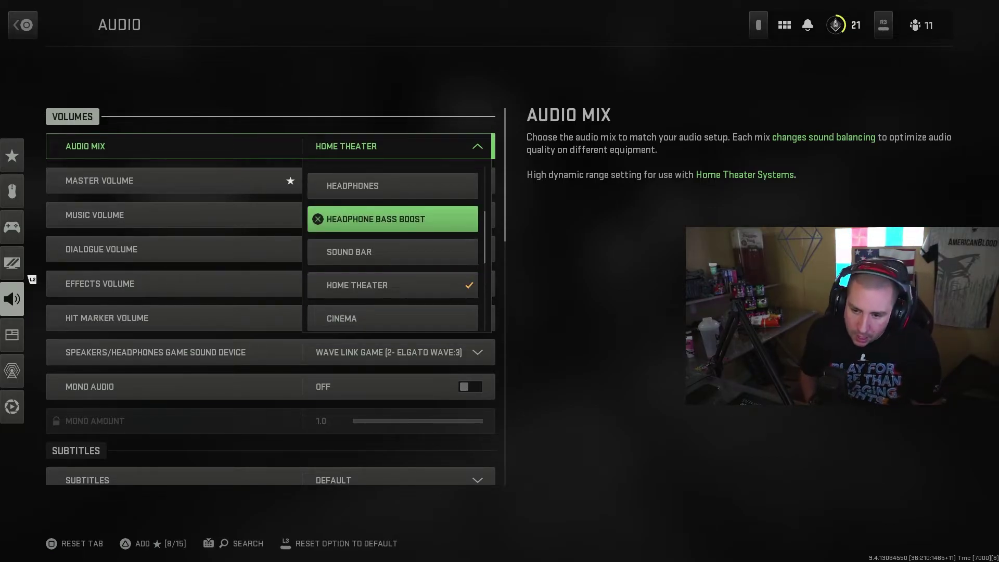
{"action": "key", "text": "Up"}
{"action": "key", "text": "Down"}
{"action": "key", "text": "Escape"}
Look through the remaining audio settings and switch to the interface settings
{"action": "key", "text": "Down"}
{"action": "key", "text": "Down"}
{"action": "key", "text": "Down"}
{"action": "key", "text": "Down"}
{"action": "key", "text": "Down"}
{"action": "key", "text": "Down"}
{"action": "key", "text": "Down"}
{"action": "key", "text": "Down"}
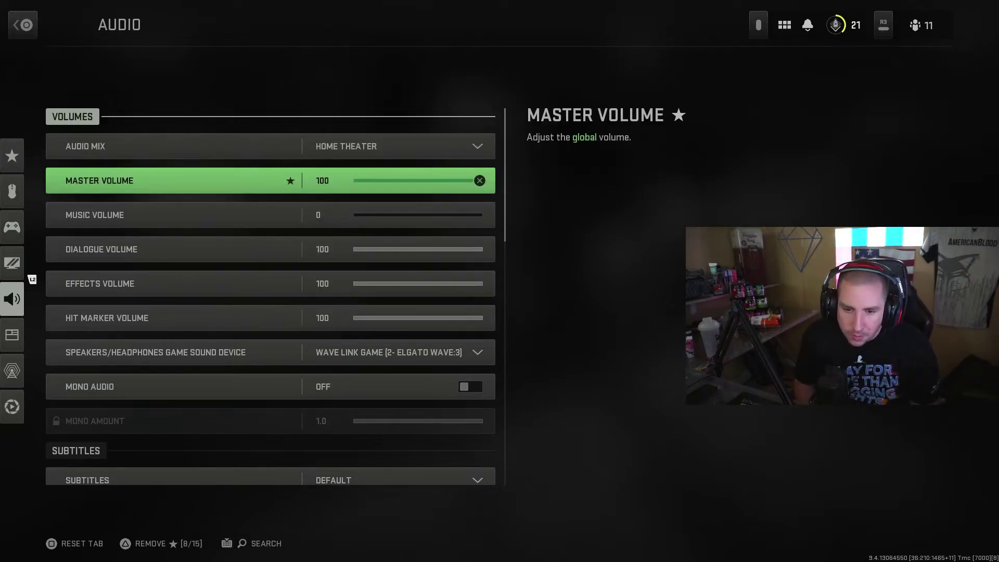
{"action": "key", "text": "Down"}
{"action": "key", "text": "Down"}
{"action": "key", "text": "Down"}
{"action": "key", "text": "Down"}
{"action": "key", "text": "Down"}
{"action": "key", "text": "Down"}
{"action": "key", "text": "Down"}
{"action": "key", "text": "Down"}
{"action": "key", "text": "e"}
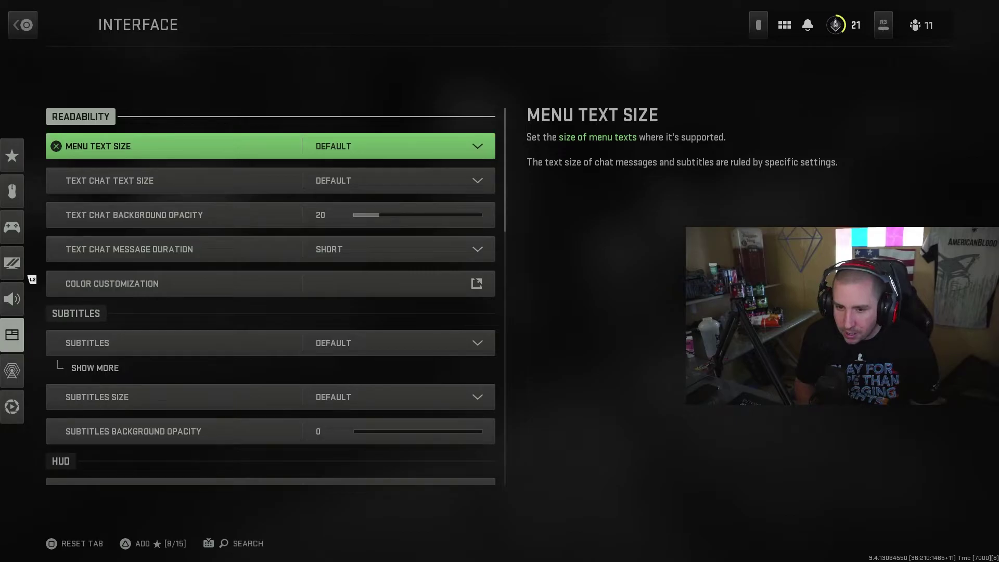
Review the interface settings, covering readability, subtitles, HUD, telemetry and the advanced interface options
{"action": "key", "text": "Down"}
{"action": "key", "text": "Down"}
{"action": "key", "text": "Down"}
{"action": "key", "text": "Down"}
{"action": "key", "text": "Down"}
{"action": "key", "text": "Down"}
{"action": "key", "text": "Down"}
{"action": "key", "text": "Down"}
{"action": "key", "text": "Down"}
{"action": "key", "text": "Down"}
{"action": "key", "text": "Down"}
{"action": "key", "text": "Down"}
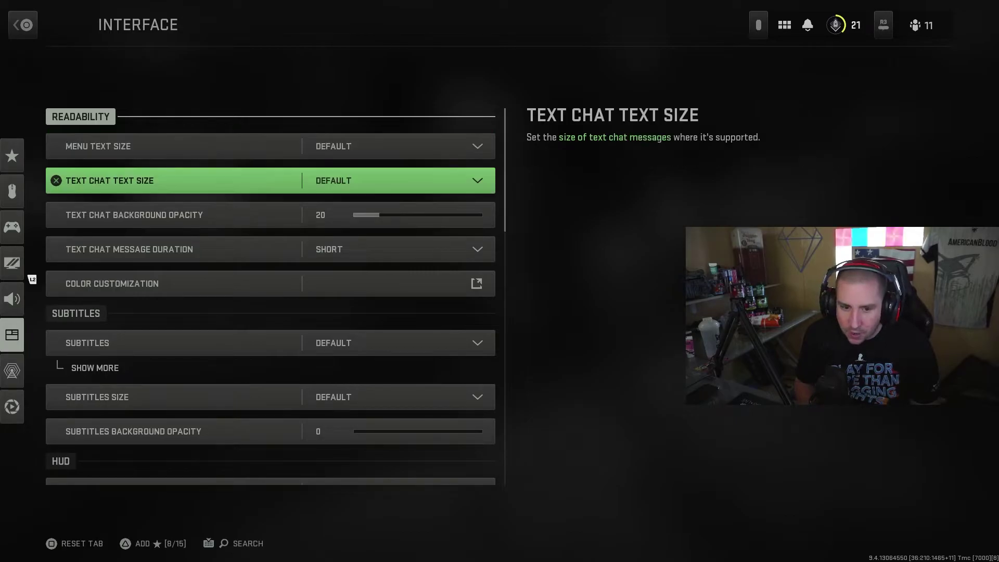
{"action": "key", "text": "Down"}
{"action": "key", "text": "Down"}
{"action": "key", "text": "Down"}
{"action": "key", "text": "Down"}
{"action": "key", "text": "Down"}
{"action": "key", "text": "Down"}
{"action": "key", "text": "Down"}
{"action": "key", "text": "Down"}
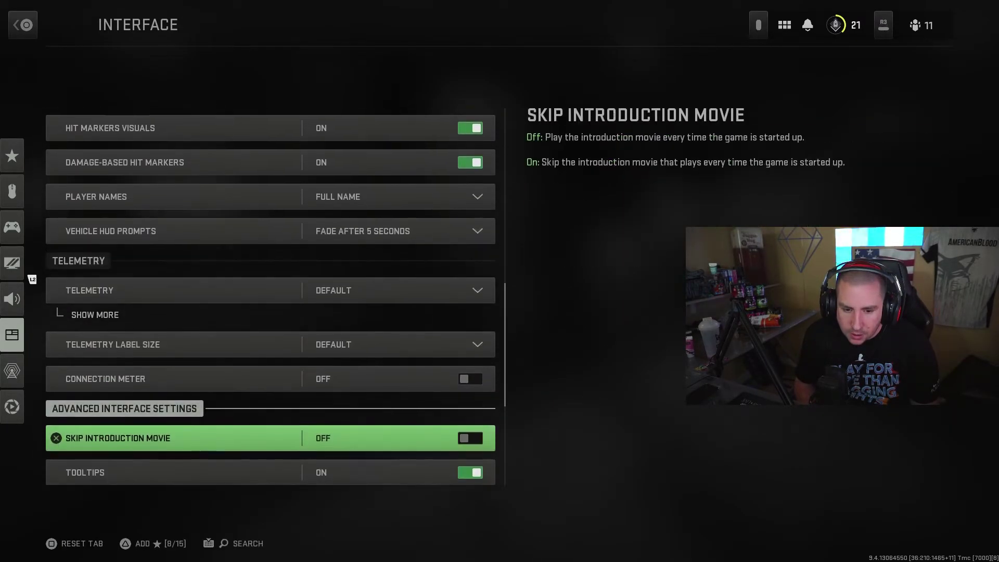
{"action": "key", "text": "Up"}
{"action": "key", "text": "Return"}
{"action": "key", "text": "Down"}
{"action": "key", "text": "Down"}
{"action": "key", "text": "Down"}
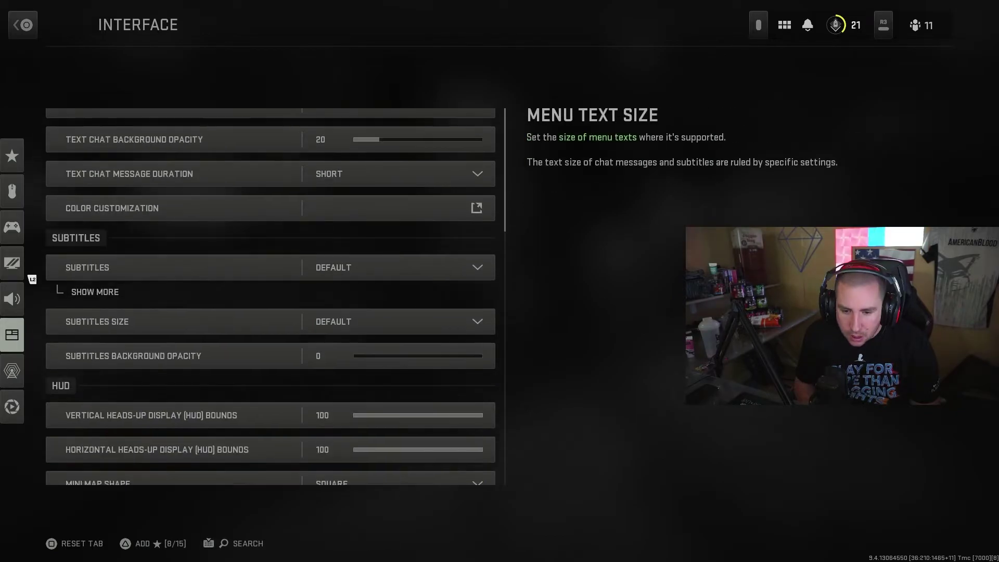